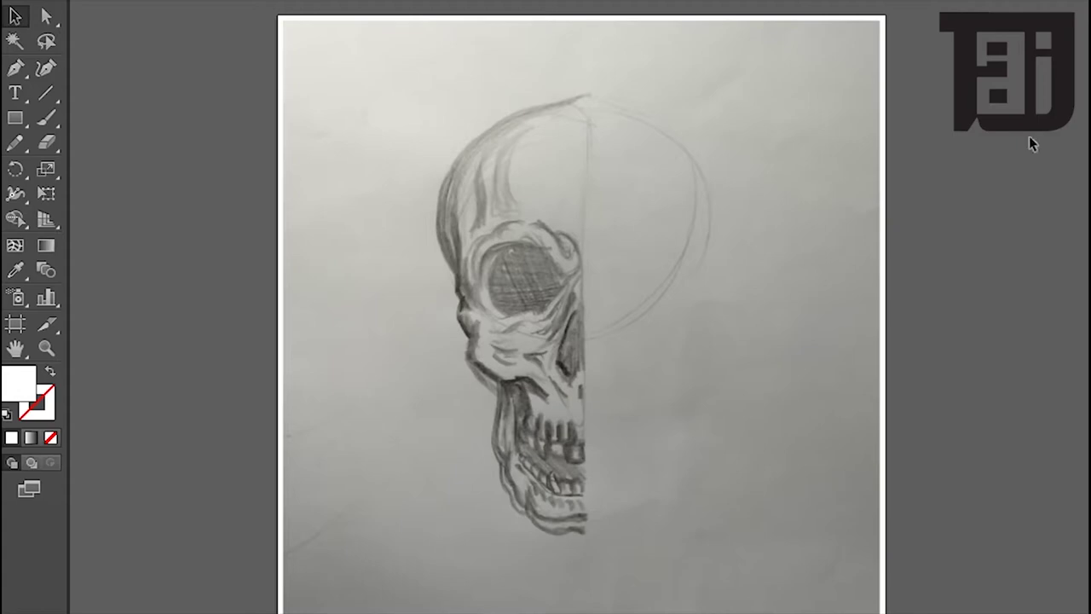
# Set the paintbrush to 3 pt size, Pressure-controlled, with added Variation
pyautogui.click(46, 117)
pyautogui.moveTo(521, 416); pyautogui.dragTo(510, 416)
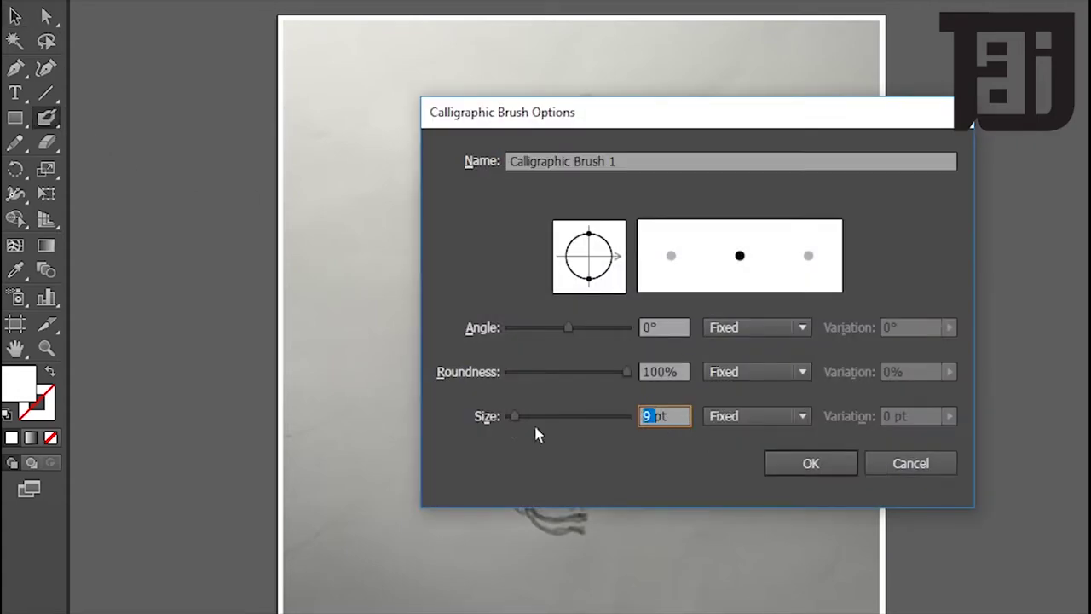
pyautogui.click(757, 416)
pyautogui.click(757, 435)
pyautogui.moveTo(949, 415); pyautogui.dragTo(959, 416)
pyautogui.click(810, 463)
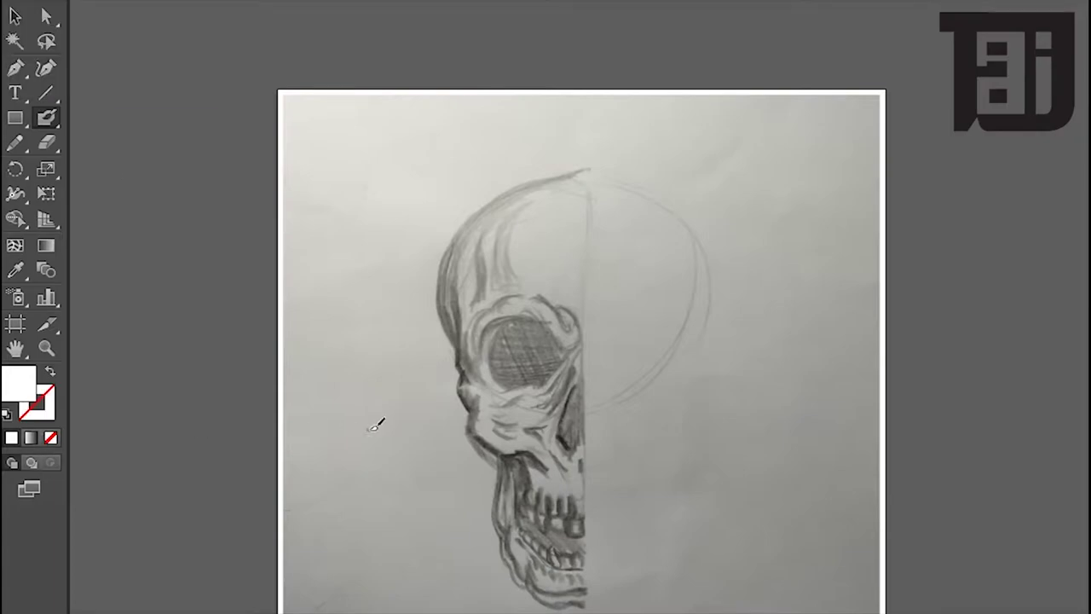
# With Fill set to None, ink the eye socket outline and brow curves, then show rulers
pyautogui.click(50, 437)
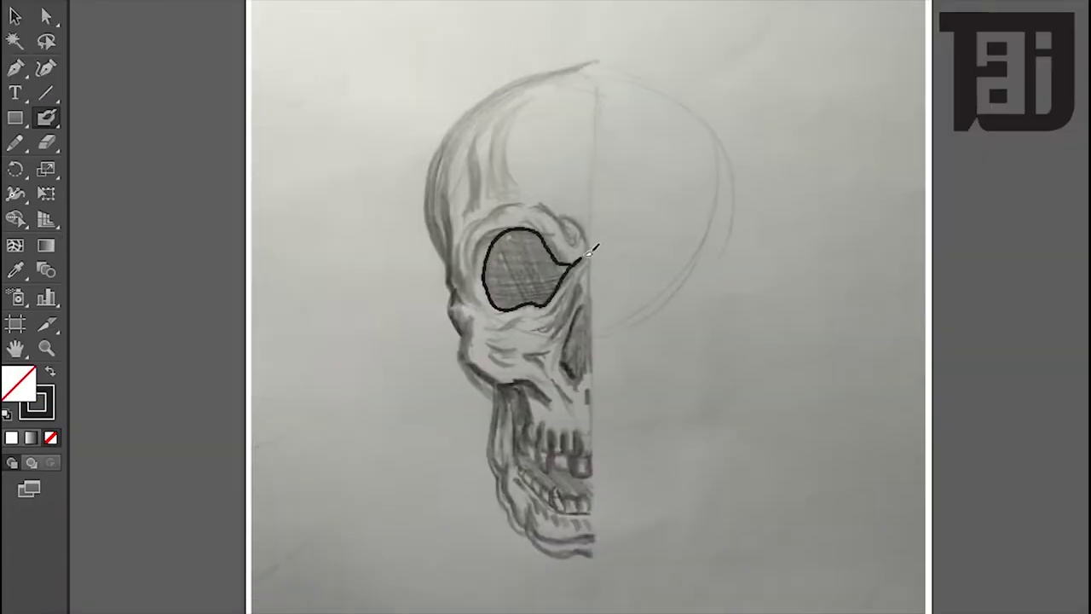
pyautogui.moveTo(588, 253); pyautogui.dragTo(562, 220)
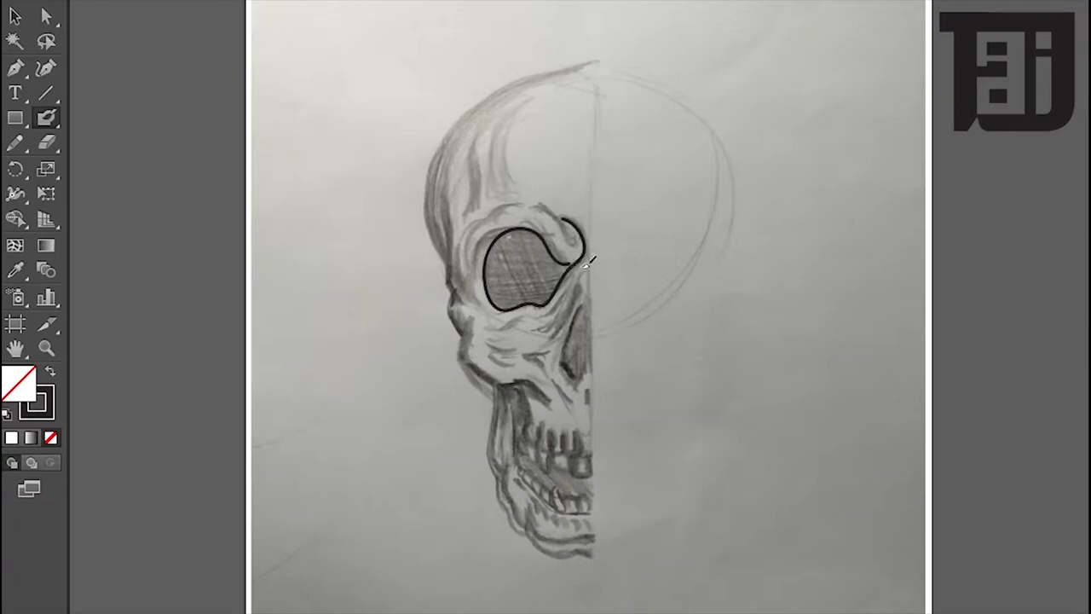
pyautogui.moveTo(505, 259); pyautogui.dragTo(538, 267)
pyautogui.hotkey('ctrl', '=')
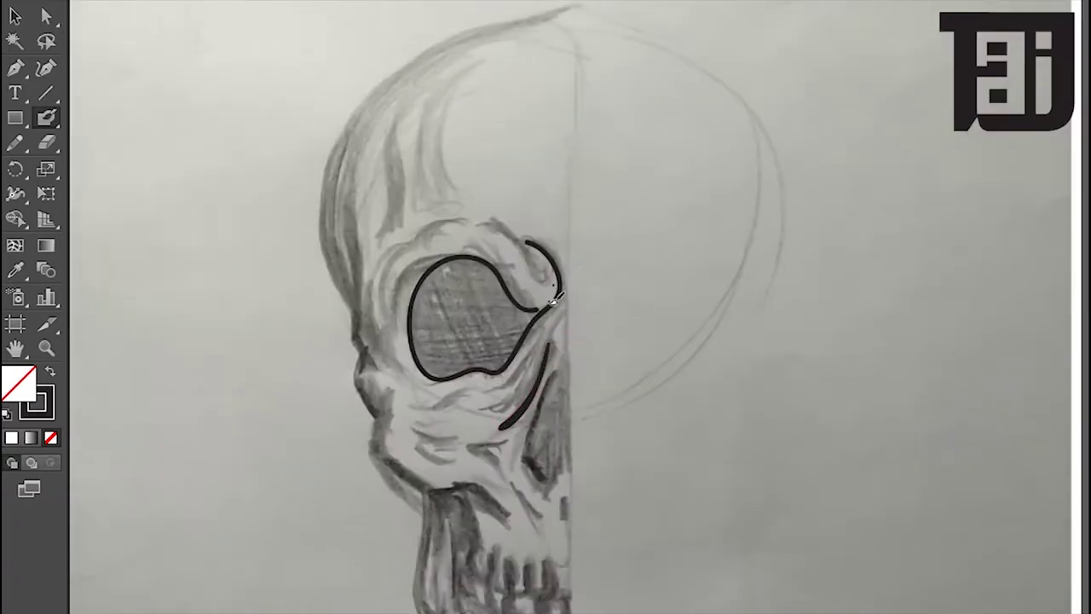
pyautogui.moveTo(533, 265); pyautogui.dragTo(463, 224)
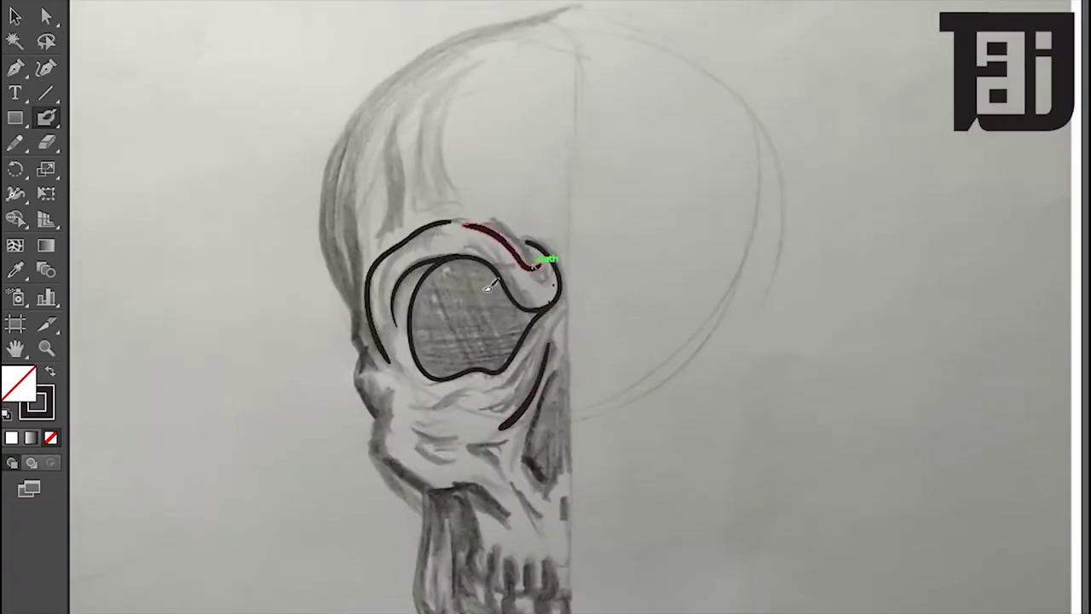
pyautogui.rightClick(237, 121)
pyautogui.click(305, 238)
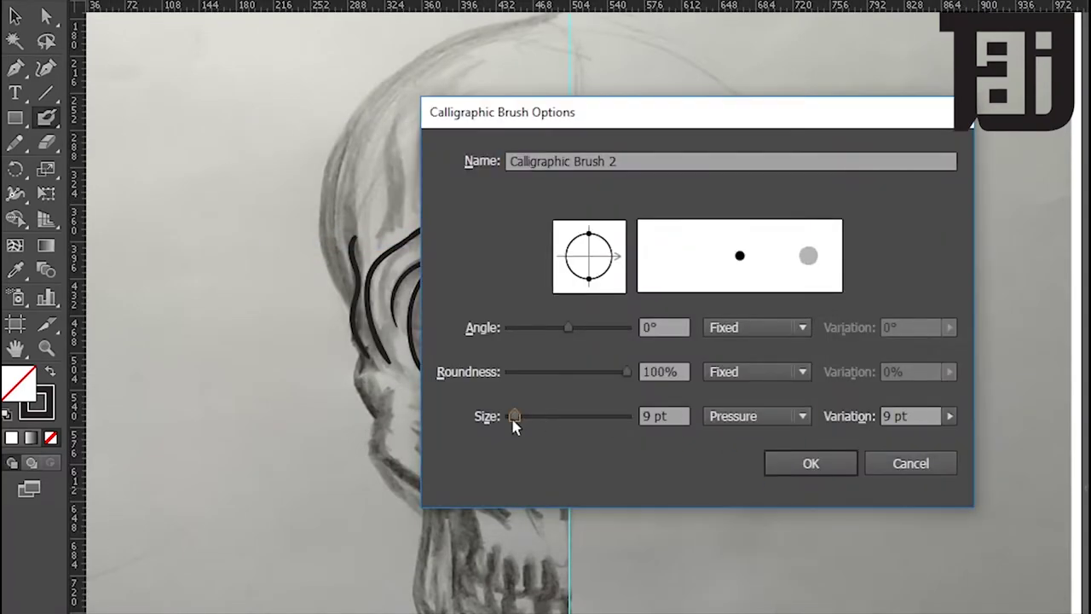
# Enlarge the brush and ink the skull's thick left outline from crown down toward the jaw
pyautogui.click(801, 460)
pyautogui.moveTo(338, 231); pyautogui.dragTo(487, 68)
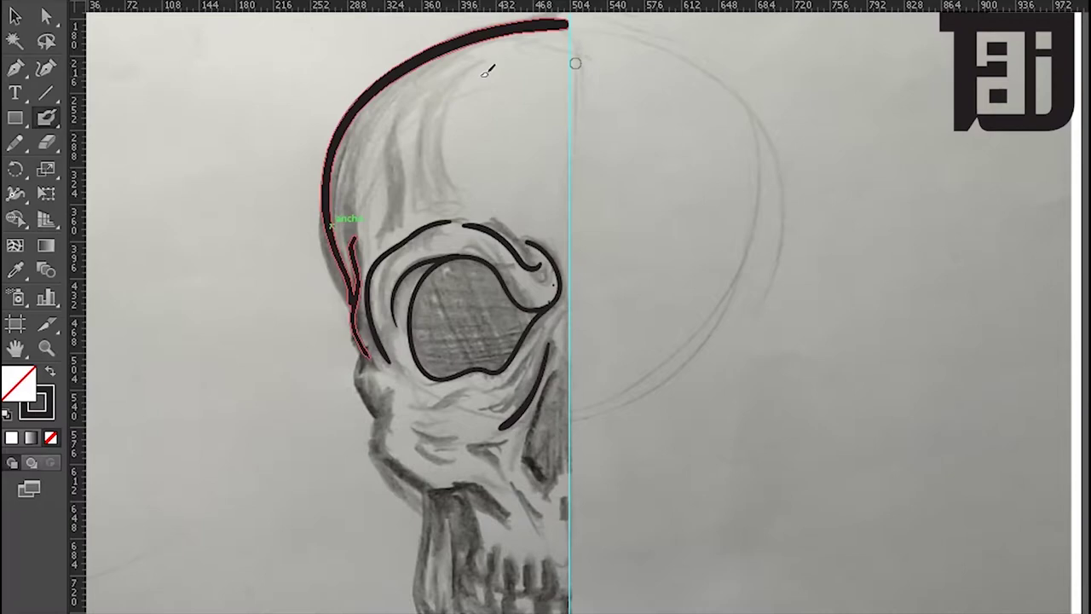
pyautogui.moveTo(356, 425)
pyautogui.mouseDown()
pyautogui.moveTo(334, 344)
pyautogui.moveTo(580, 135)
pyautogui.mouseUp()
pyautogui.hotkey('ctrl', 'z')
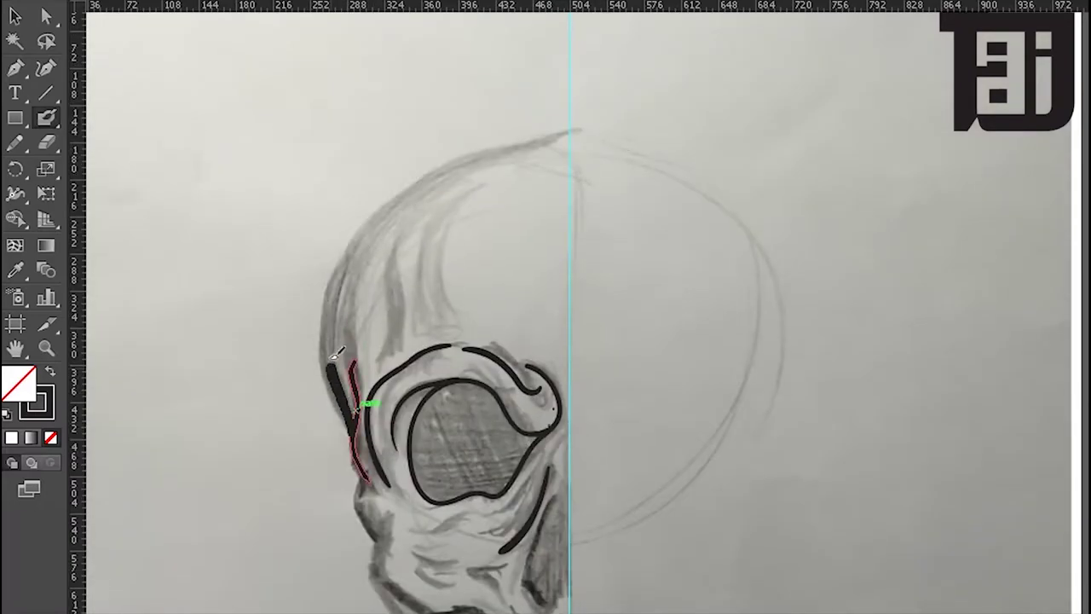
pyautogui.moveTo(370, 399); pyautogui.dragTo(577, 125)
pyautogui.scroll(-5, 577, 125)
pyautogui.moveTo(372, 255); pyautogui.dragTo(426, 396)
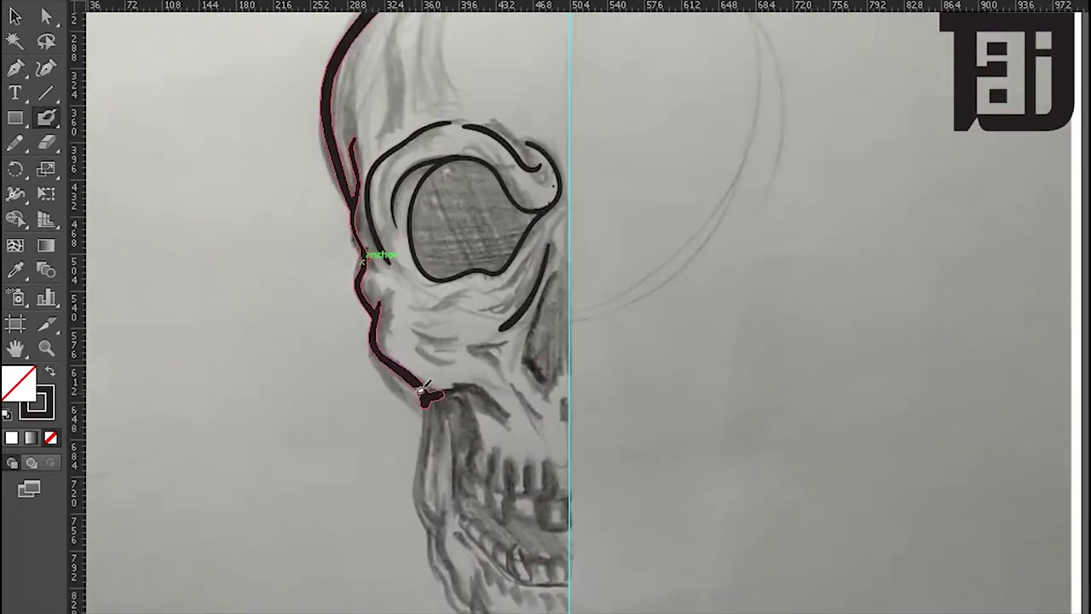
# Fill the nose cavity and eye socket solid black and ink the upper jaw
pyautogui.moveTo(567, 265); pyautogui.dragTo(564, 248)
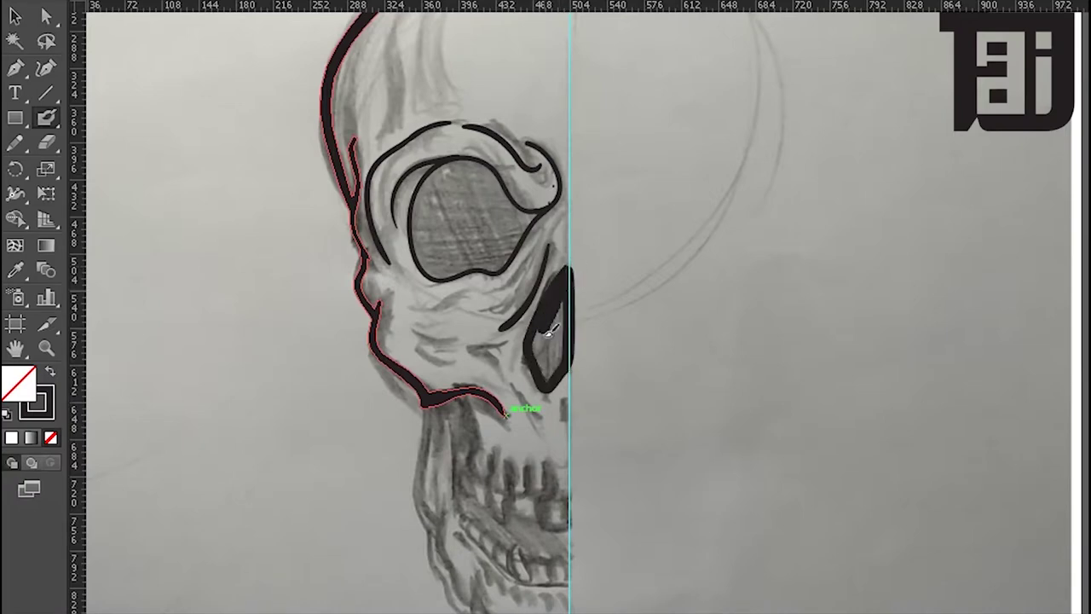
pyautogui.moveTo(478, 195)
pyautogui.mouseDown()
pyautogui.moveTo(460, 223)
pyautogui.moveTo(437, 182)
pyautogui.mouseUp()
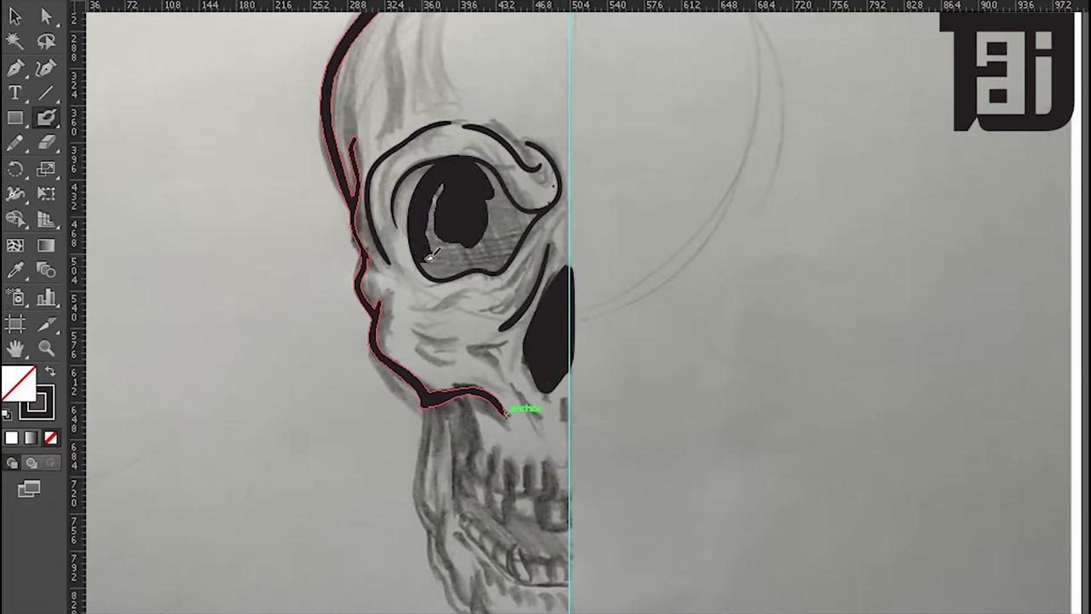
pyautogui.moveTo(430, 254)
pyautogui.mouseDown()
pyautogui.moveTo(473, 251)
pyautogui.moveTo(499, 196)
pyautogui.moveTo(480, 260)
pyautogui.moveTo(532, 218)
pyautogui.mouseUp()
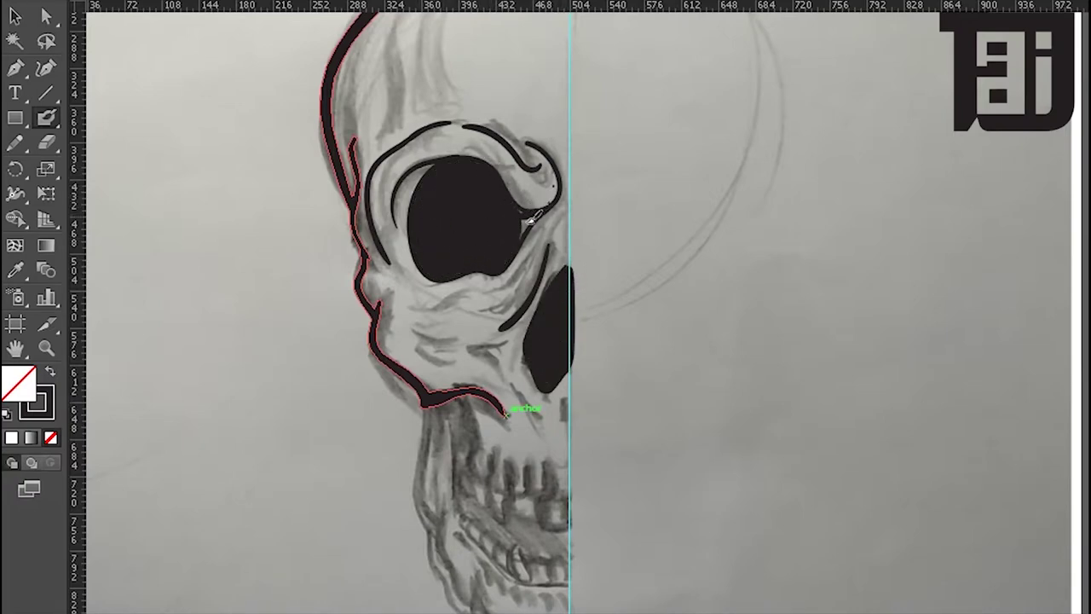
pyautogui.moveTo(426, 401)
pyautogui.mouseDown()
pyautogui.moveTo(431, 528)
pyautogui.moveTo(468, 452)
pyautogui.mouseUp()
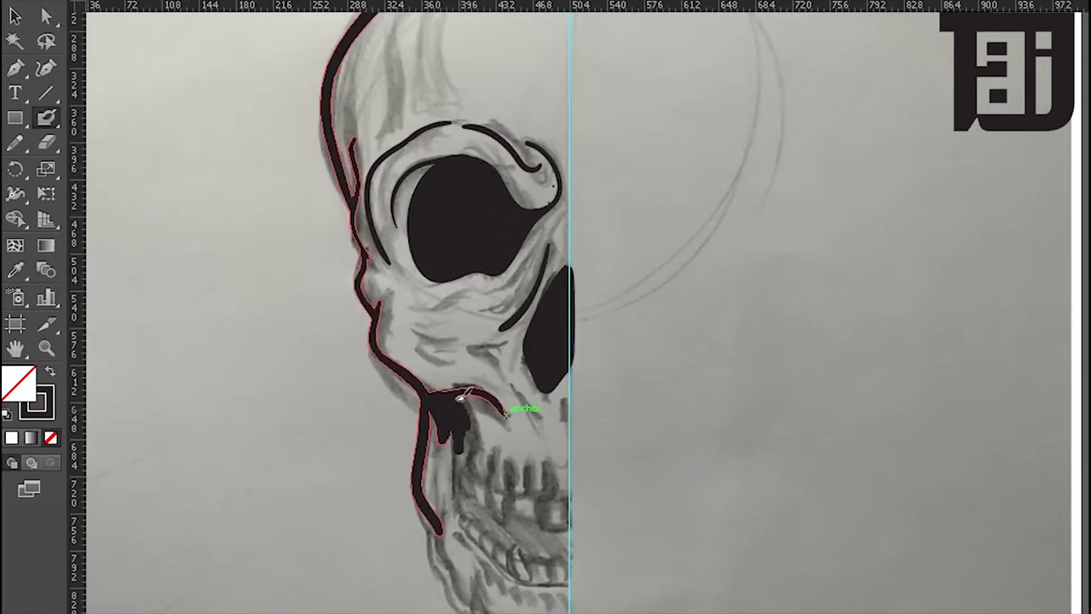
pyautogui.scroll(3, 508, 410)
# Add a forehead stroke, merged curves under the eye socket, and a stroke above it
pyautogui.moveTo(392, 120); pyautogui.dragTo(379, 230)
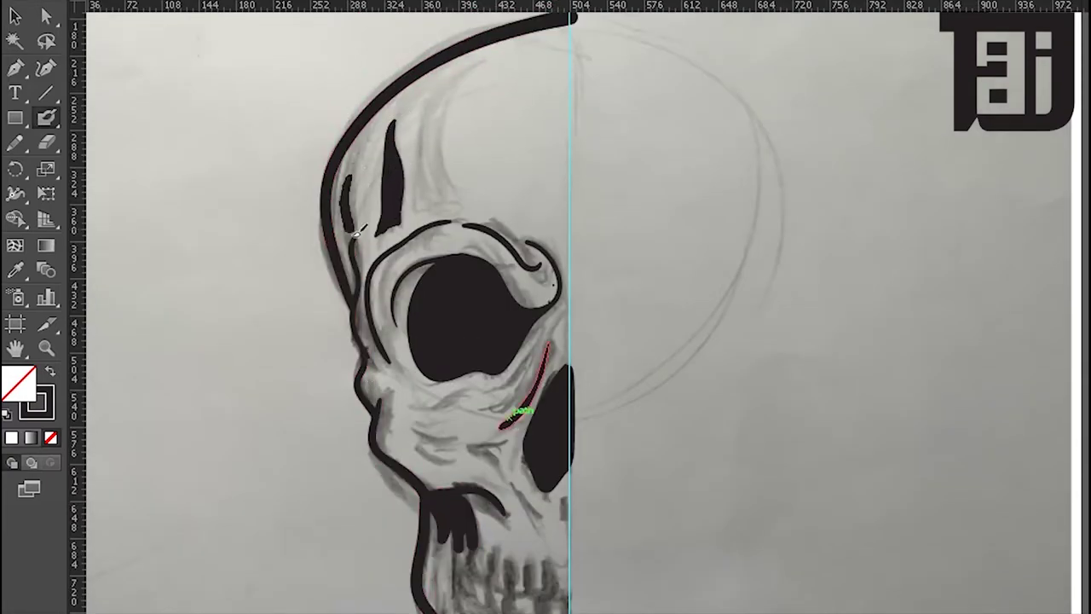
pyautogui.scroll(-4, 512, 341)
pyautogui.moveTo(552, 201); pyautogui.dragTo(537, 275)
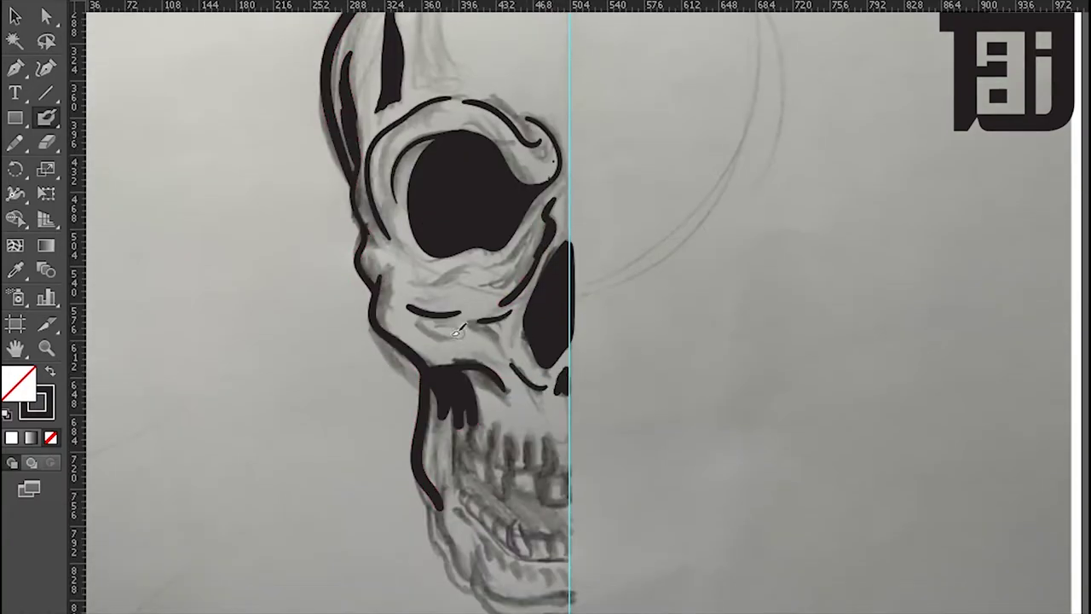
pyautogui.moveTo(545, 208); pyautogui.dragTo(397, 282)
pyautogui.moveTo(530, 264)
pyautogui.mouseDown()
pyautogui.moveTo(556, 225)
pyautogui.moveTo(399, 281)
pyautogui.mouseUp()
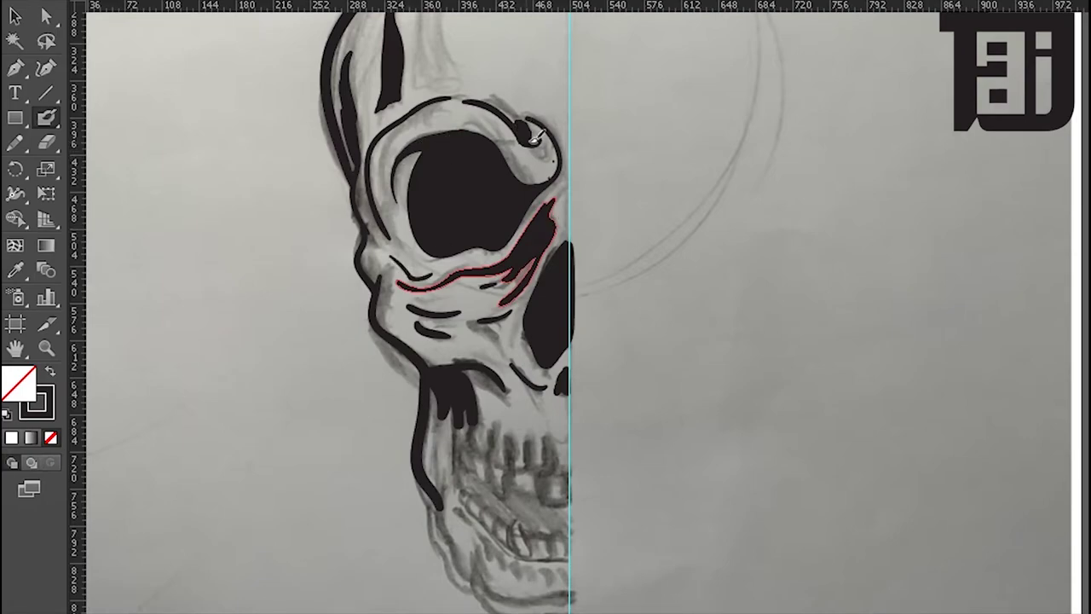
pyautogui.scroll(5, 535, 137)
pyautogui.moveTo(477, 266); pyautogui.dragTo(494, 271)
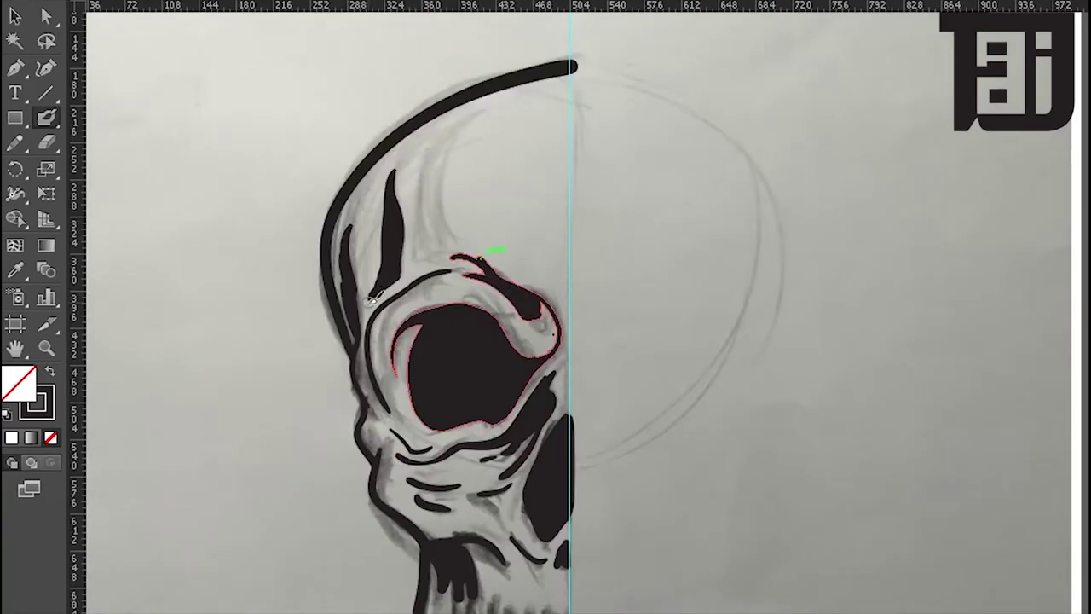
# Ink the upper teeth, the centre-line edge, and the lower left jaw line
pyautogui.scroll(-2, 394, 260)
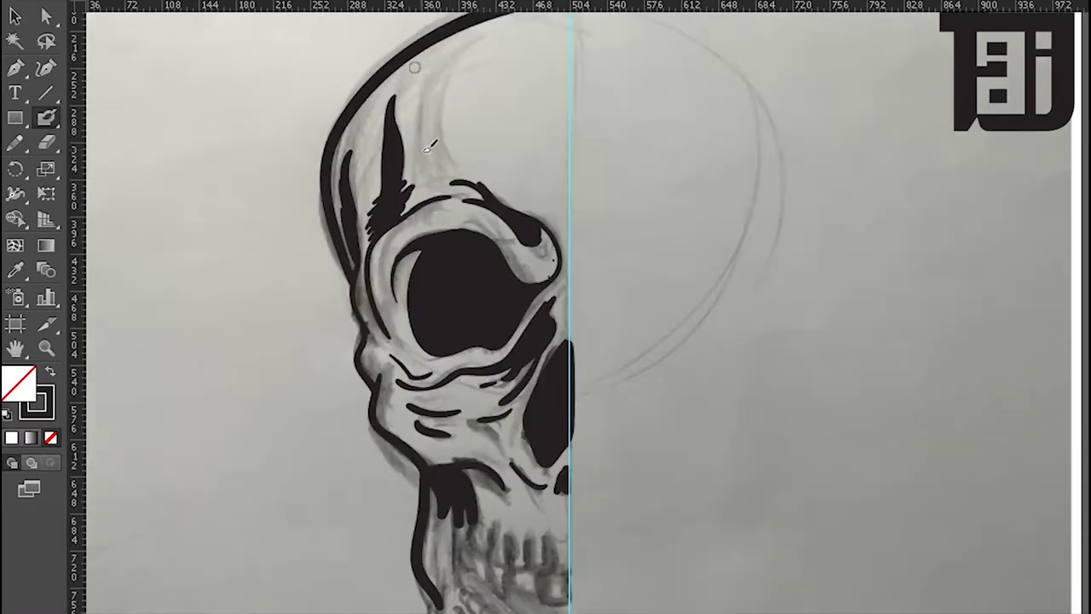
pyautogui.scroll(-5, 477, 280)
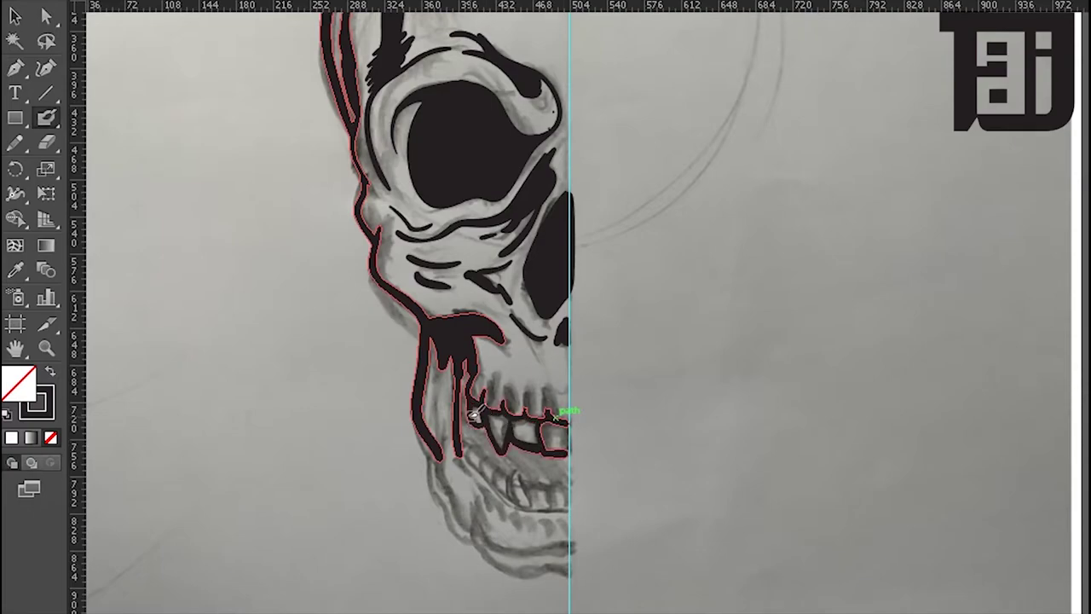
pyautogui.scroll(-4, 494, 365)
pyautogui.moveTo(458, 333); pyautogui.dragTo(526, 375)
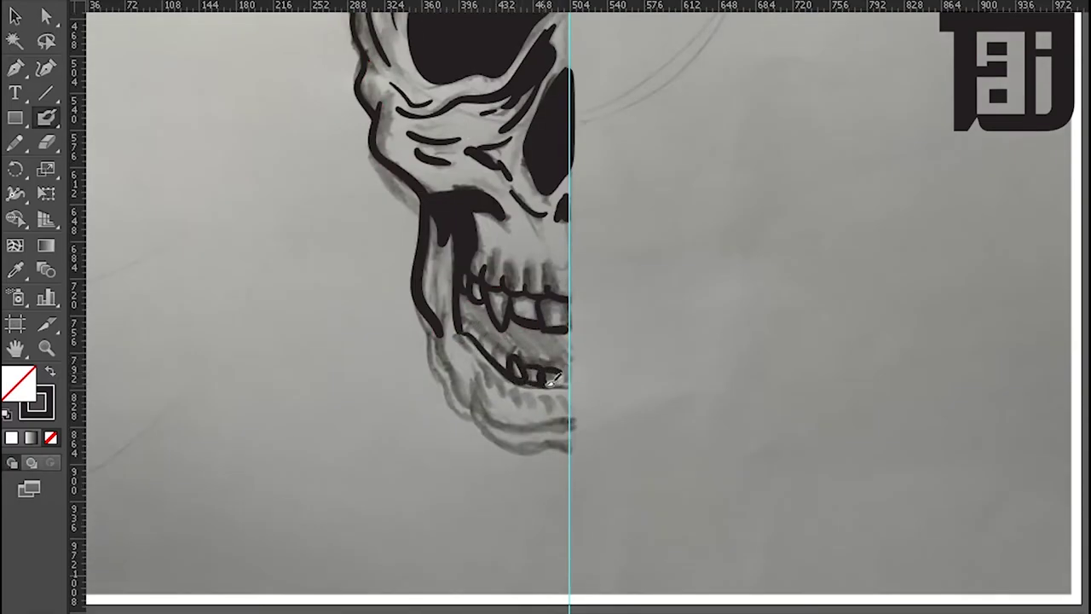
pyautogui.moveTo(573, 298); pyautogui.dragTo(564, 385)
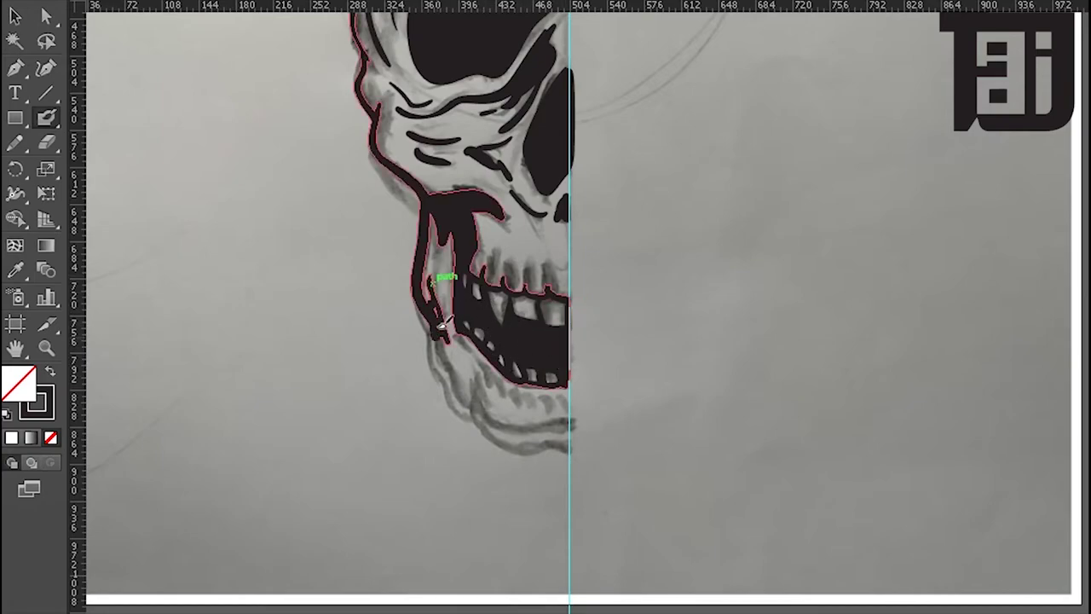
pyautogui.moveTo(446, 281); pyautogui.dragTo(480, 383)
pyautogui.scroll(-3, 738, 341)
pyautogui.scroll(1, 739, 310)
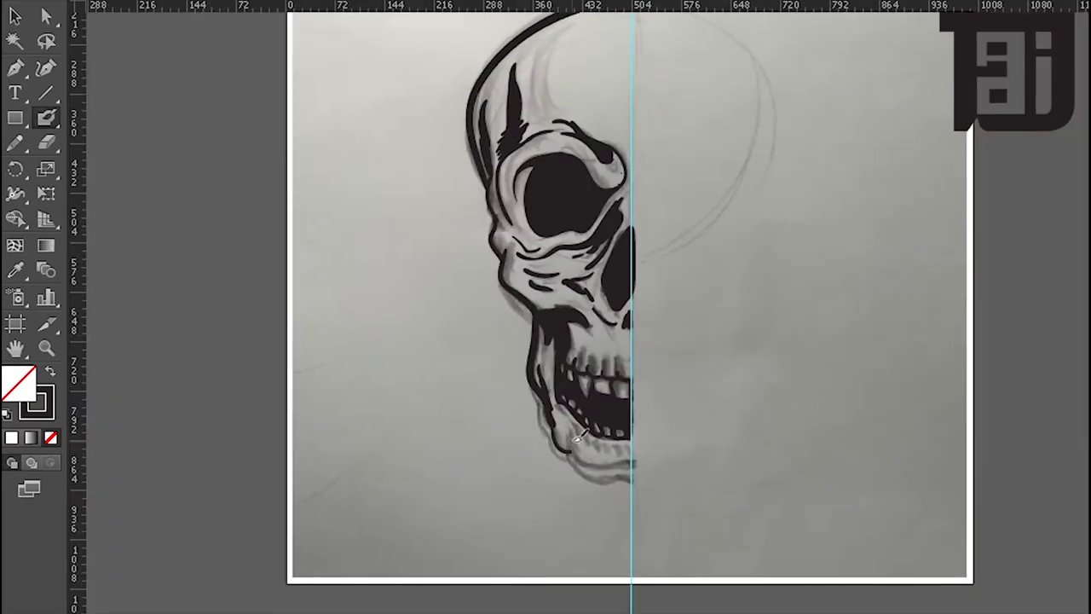
# Ink the lower jaw to the centre guide, tooth dashes, and a second thin line beneath it
pyautogui.moveTo(580, 449); pyautogui.dragTo(633, 463)
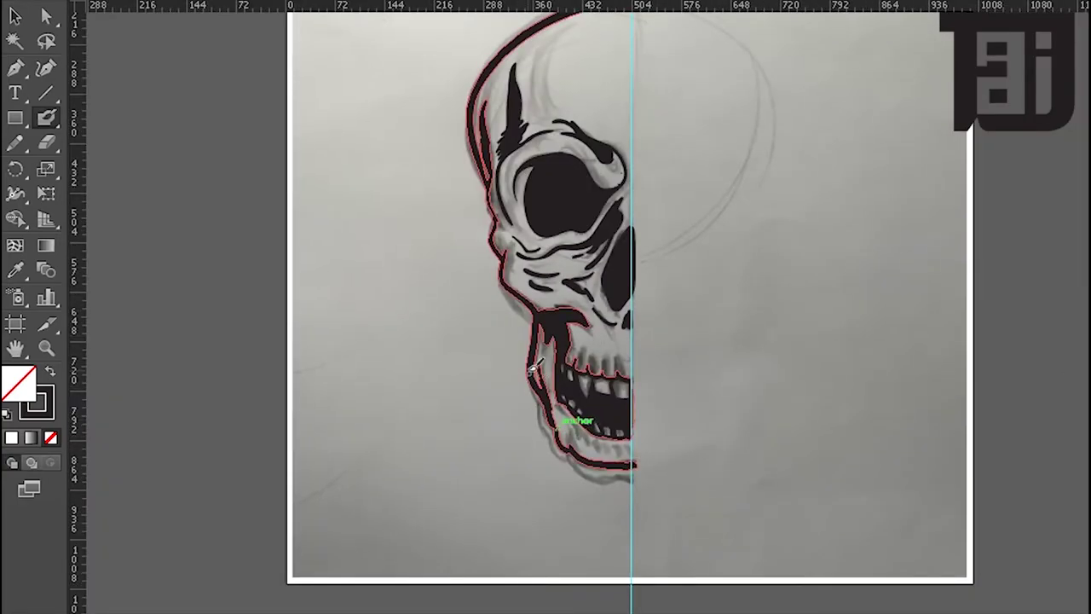
pyautogui.scroll(3, 535, 368)
pyautogui.moveTo(510, 317); pyautogui.dragTo(618, 562)
pyautogui.scroll(-3, 545, 341)
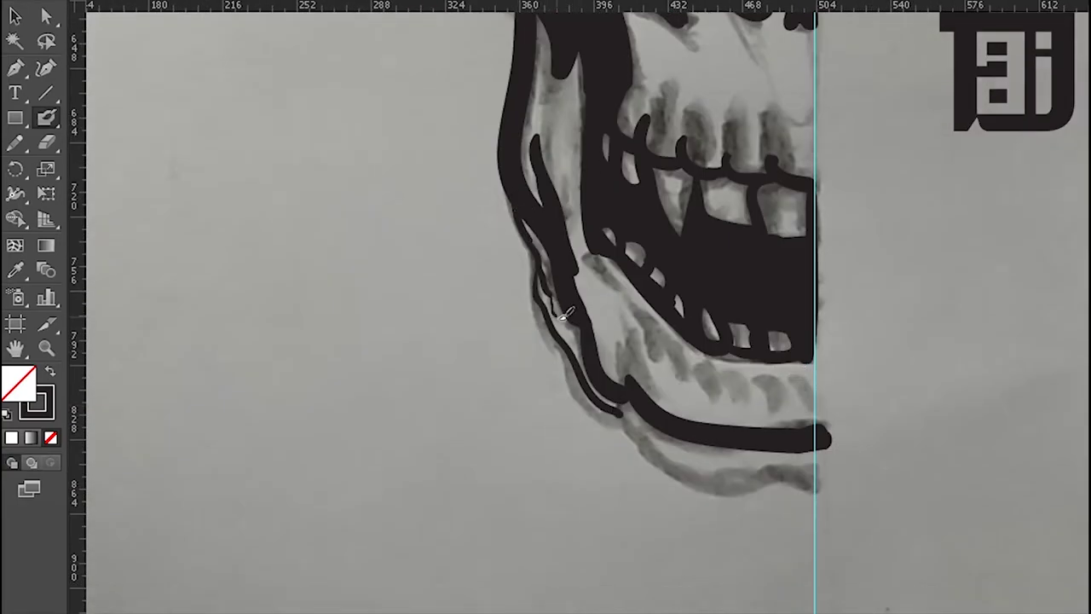
pyautogui.moveTo(565, 314); pyautogui.dragTo(819, 479)
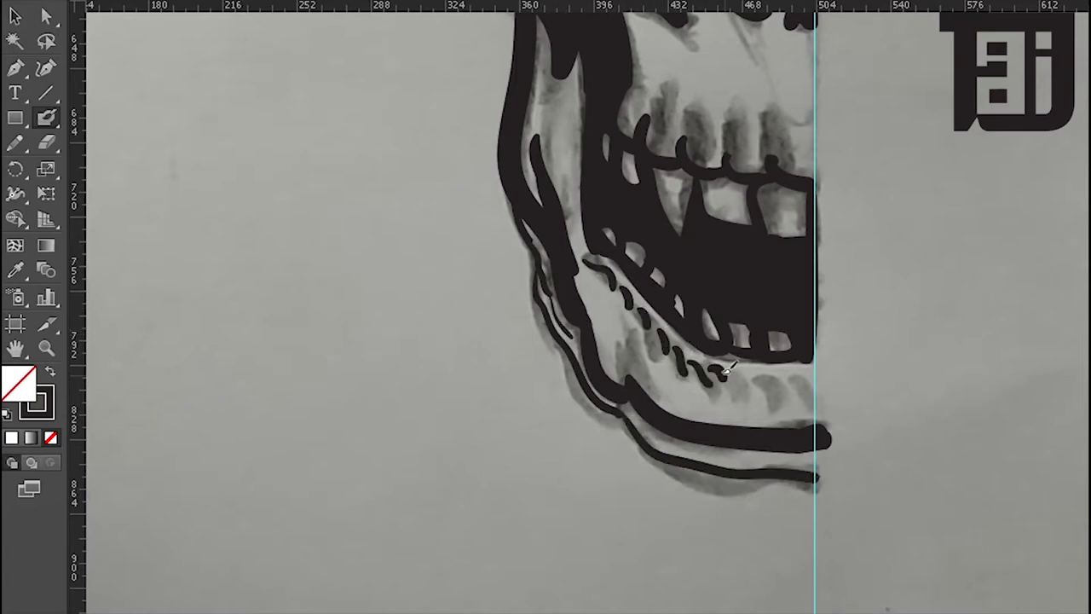
pyautogui.scroll(3, 585, 317)
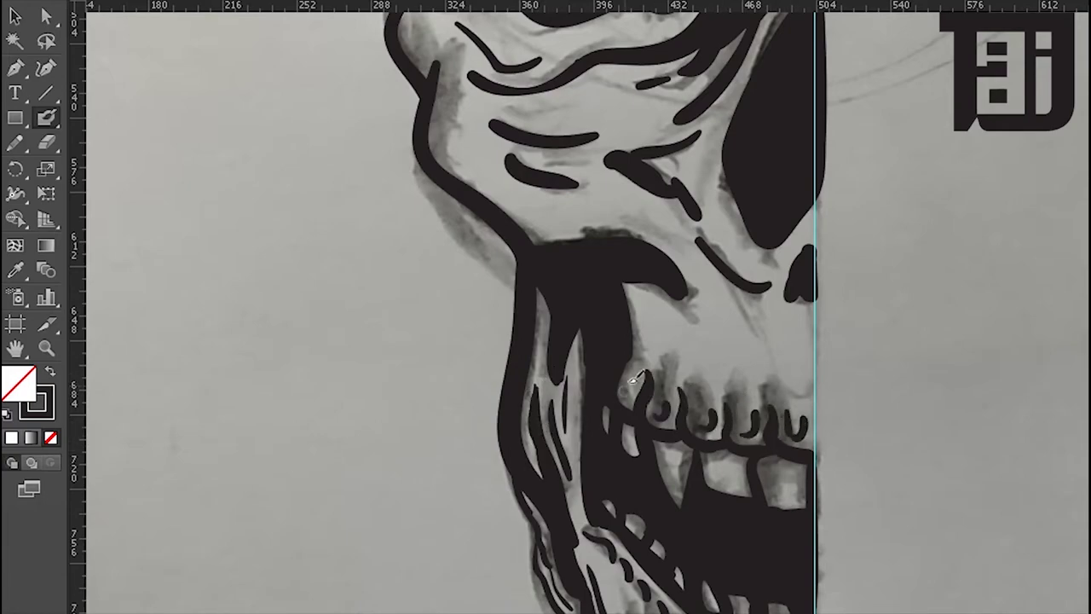
# Add ink strokes along the left jaw and lower teeth area
pyautogui.scroll(5, 633, 392)
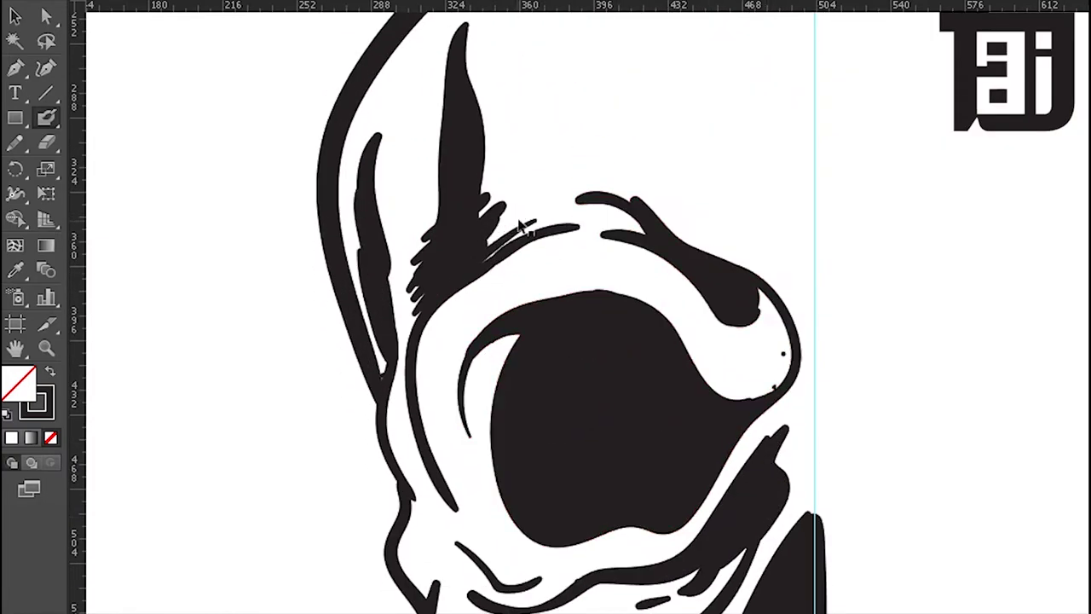
pyautogui.moveTo(529, 224); pyautogui.dragTo(431, 209)
pyautogui.scroll(-2, 381, 124)
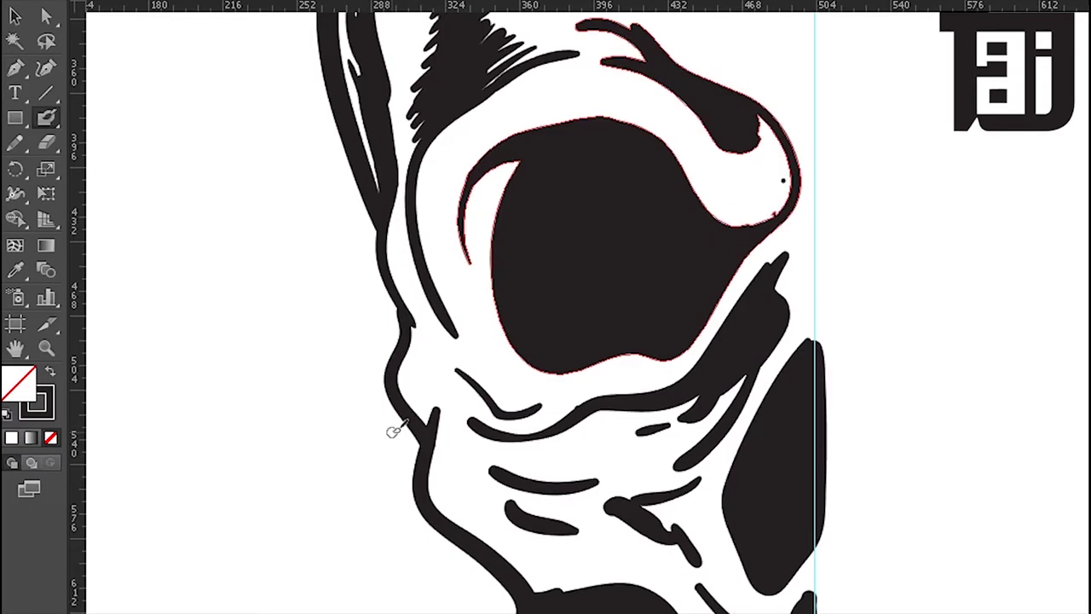
pyautogui.scroll(-2, 419, 256)
pyautogui.moveTo(530, 479); pyautogui.dragTo(628, 469)
pyautogui.scroll(-2, 676, 475)
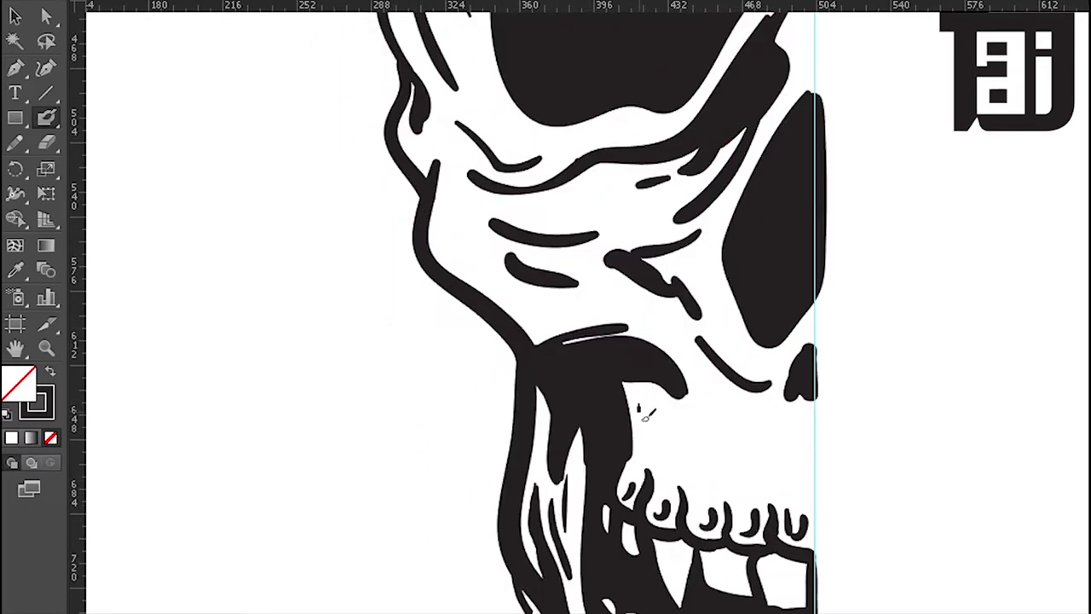
pyautogui.moveTo(640, 405); pyautogui.dragTo(673, 465)
pyautogui.moveTo(680, 437); pyautogui.dragTo(699, 476)
# Add a curve below the eye socket, extend the nostril, and hatch near the cheekbone
pyautogui.moveTo(723, 342); pyautogui.dragTo(771, 372)
pyautogui.moveTo(786, 353); pyautogui.dragTo(797, 369)
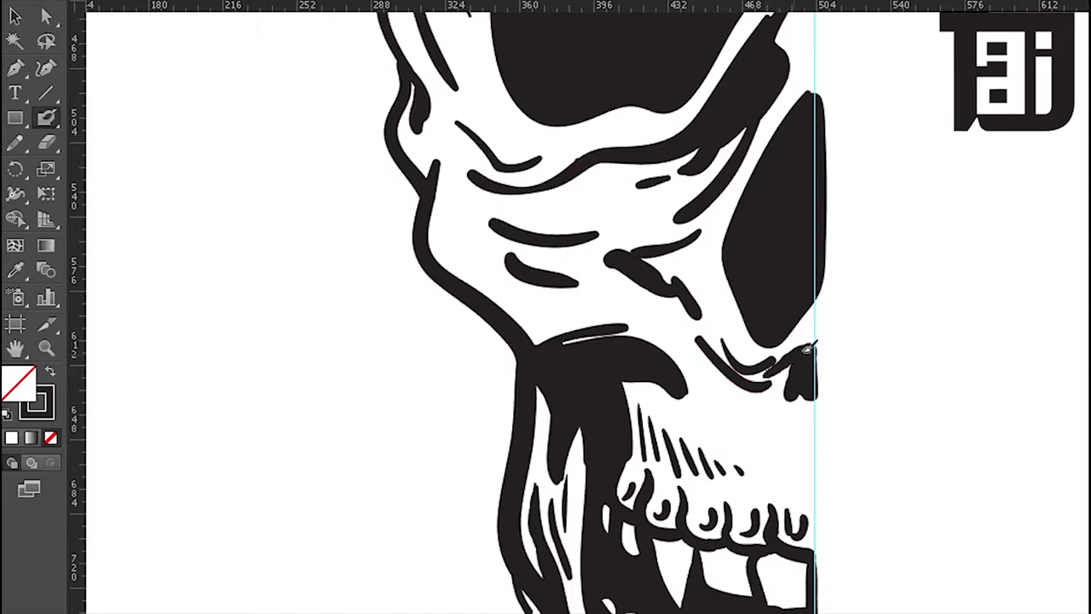
pyautogui.moveTo(680, 329); pyautogui.dragTo(771, 398)
pyautogui.moveTo(678, 274); pyautogui.dragTo(697, 313)
pyautogui.moveTo(690, 269); pyautogui.dragTo(707, 306)
pyautogui.moveTo(704, 264); pyautogui.dragTo(718, 315)
pyautogui.scroll(2, 620, 319)
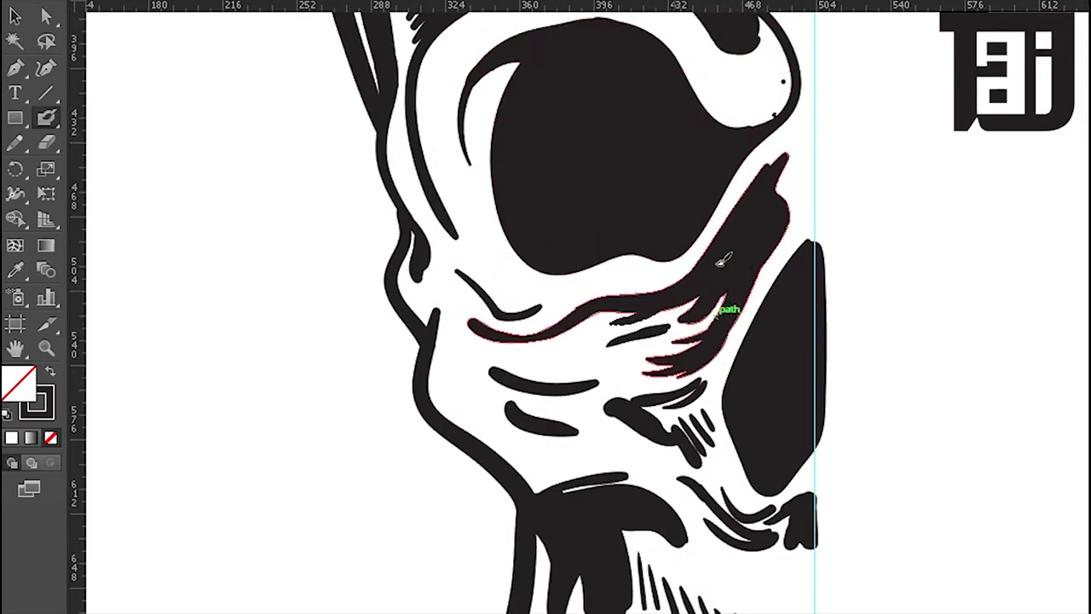
# Paint hair-like strokes on the eye socket's right edge and repaint the under-eye stroke
pyautogui.moveTo(799, 168); pyautogui.dragTo(808, 239)
pyautogui.scroll(1, 716, 236)
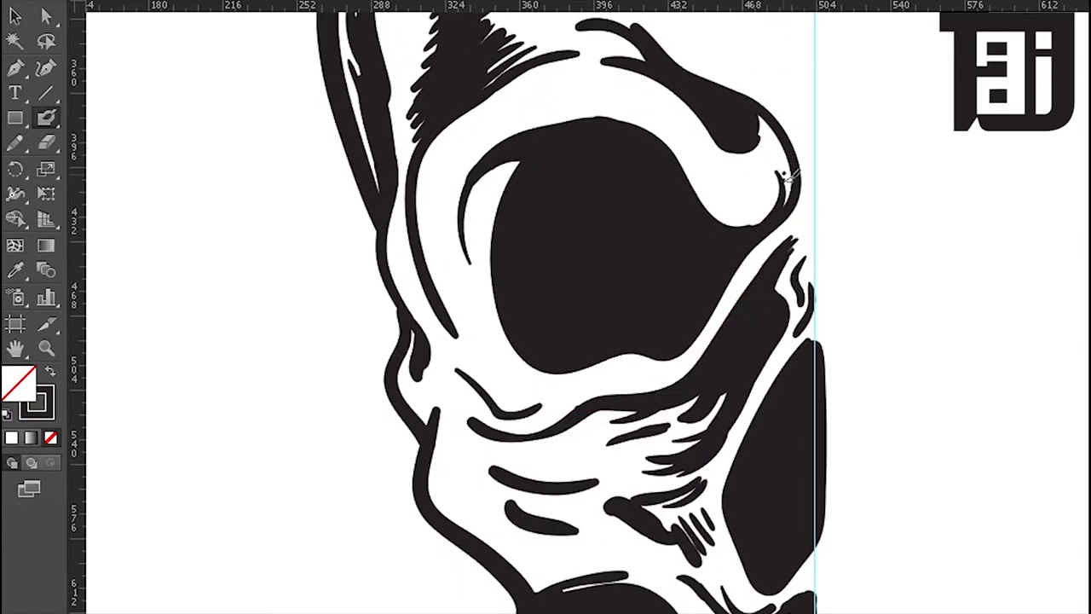
pyautogui.moveTo(784, 175)
pyautogui.mouseDown()
pyautogui.moveTo(750, 213)
pyautogui.moveTo(716, 223)
pyautogui.mouseUp()
pyautogui.scroll(1, 529, 492)
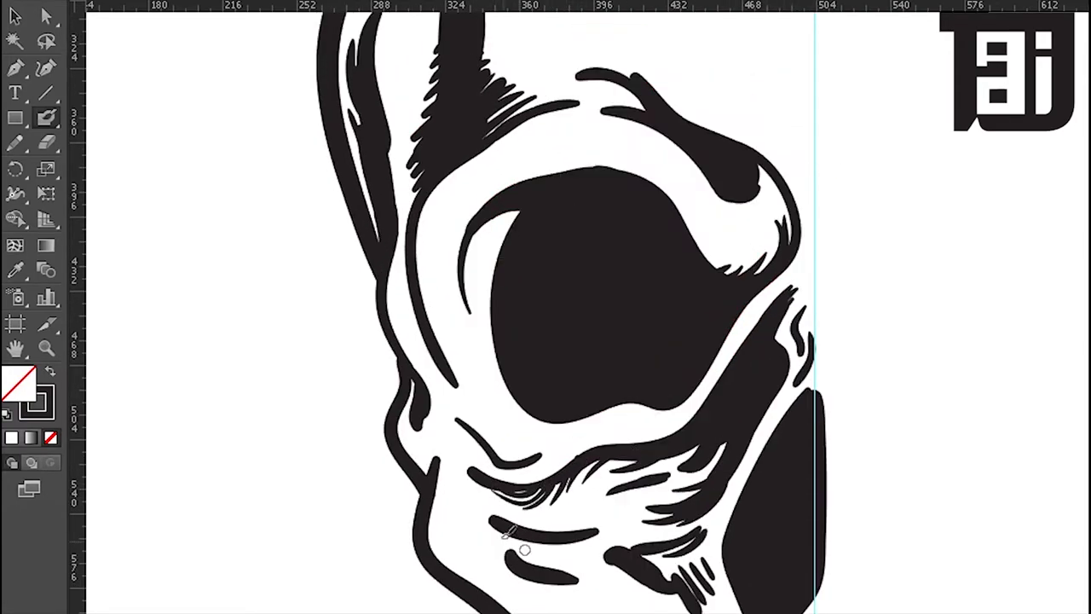
pyautogui.moveTo(508, 532); pyautogui.dragTo(548, 548)
pyautogui.scroll(-2, 528, 529)
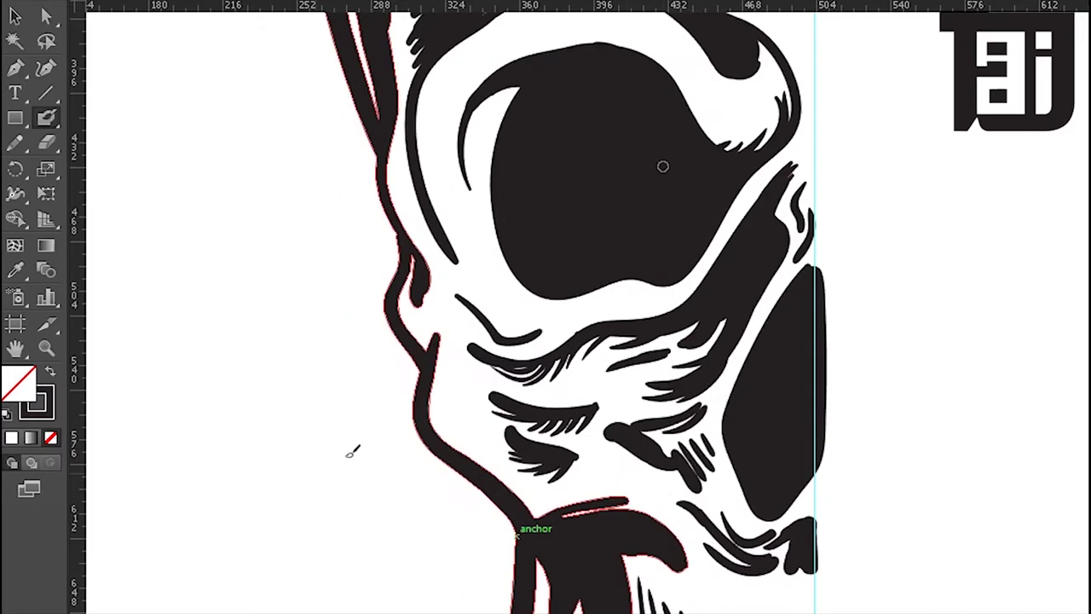
pyautogui.moveTo(554, 409); pyautogui.dragTo(619, 397)
pyautogui.scroll(1, 596, 392)
pyautogui.scroll(1, 435, 402)
# Hatch the eye socket's left edge and add a long stroke below the top spike shading
pyautogui.moveTo(515, 238)
pyautogui.mouseDown()
pyautogui.moveTo(477, 289)
pyautogui.moveTo(479, 340)
pyautogui.mouseUp()
pyautogui.moveTo(571, 144); pyautogui.dragTo(436, 219)
pyautogui.scroll(3, 597, 213)
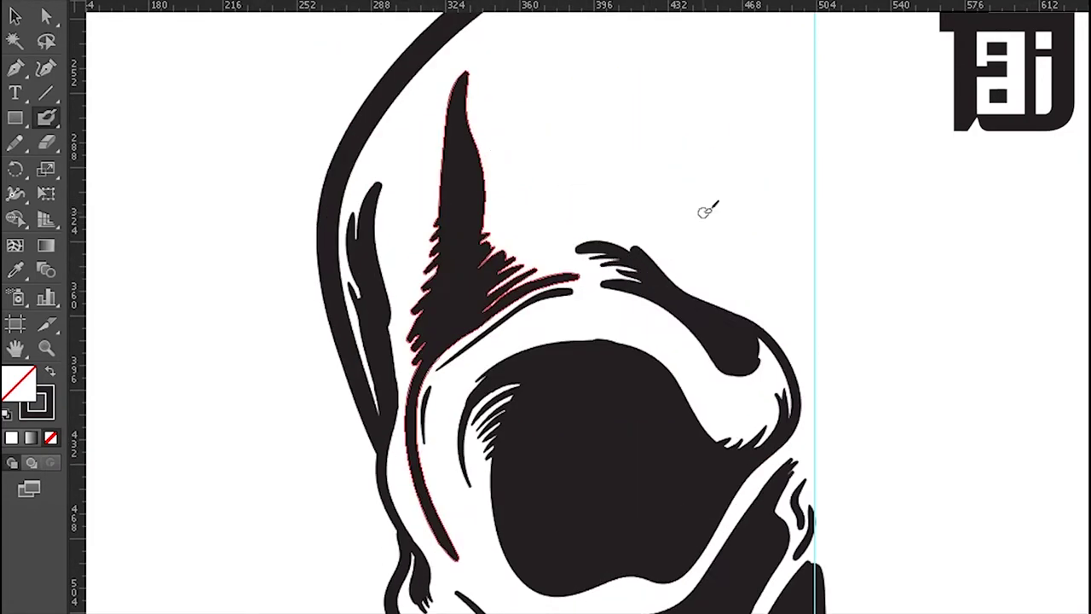
pyautogui.scroll(-7, 707, 209)
pyautogui.scroll(-4, 597, 222)
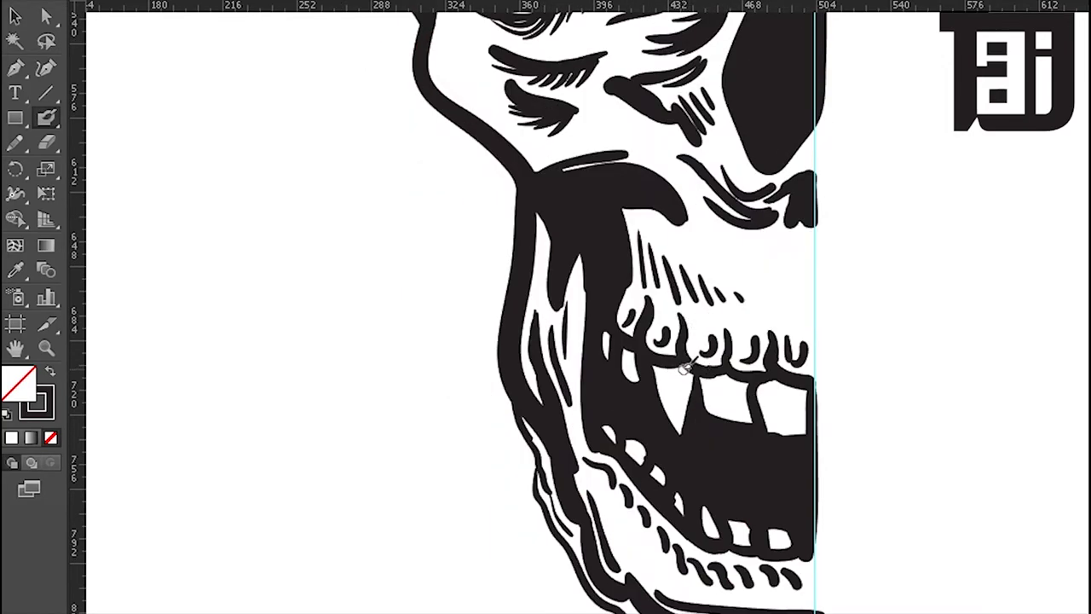
# Darken the areas around the teeth and reshape the lower teeth near the jaw
pyautogui.moveTo(684, 367); pyautogui.dragTo(707, 409)
pyautogui.moveTo(738, 375); pyautogui.dragTo(755, 377)
pyautogui.moveTo(767, 424)
pyautogui.mouseDown()
pyautogui.moveTo(792, 432)
pyautogui.moveTo(801, 386)
pyautogui.mouseUp()
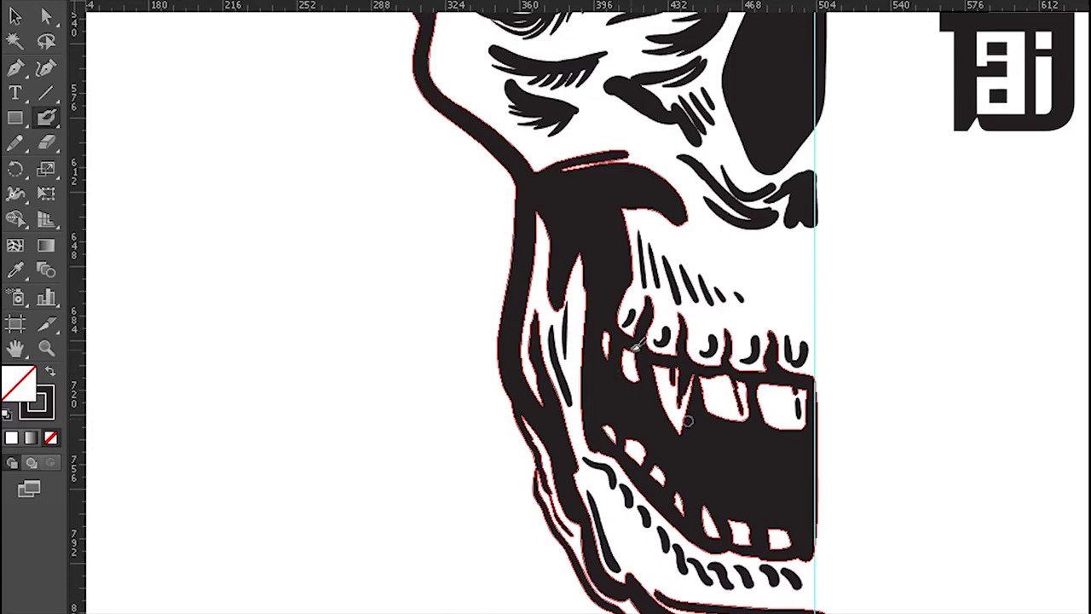
pyautogui.moveTo(739, 528); pyautogui.dragTo(755, 547)
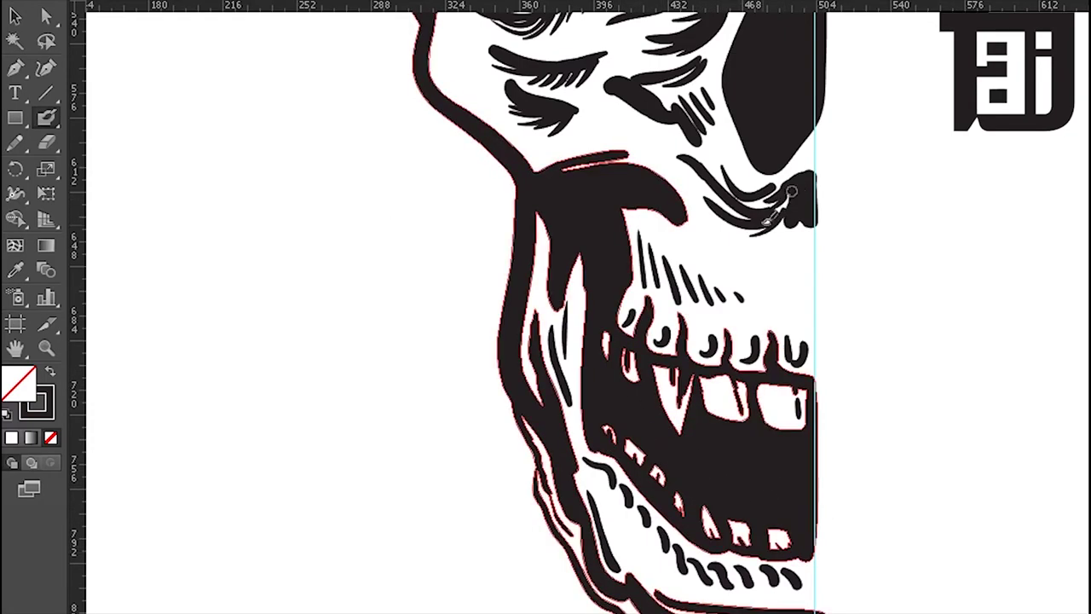
pyautogui.scroll(5, 597, 367)
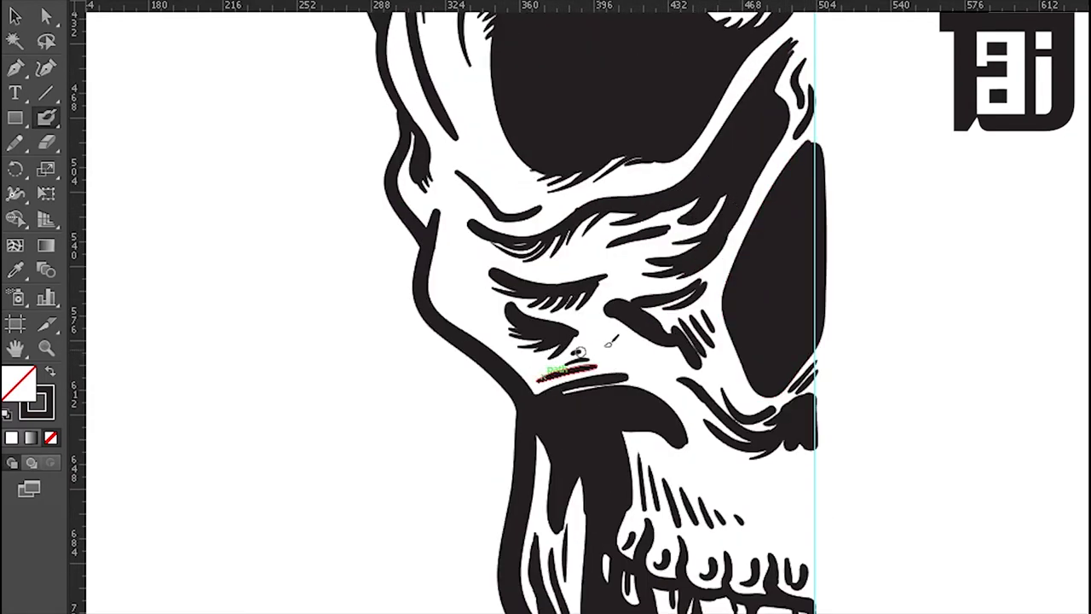
pyautogui.scroll(-2, 615, 319)
pyautogui.scroll(-2, 615, 318)
pyautogui.scroll(4, 597, 341)
pyautogui.scroll(2, 554, 307)
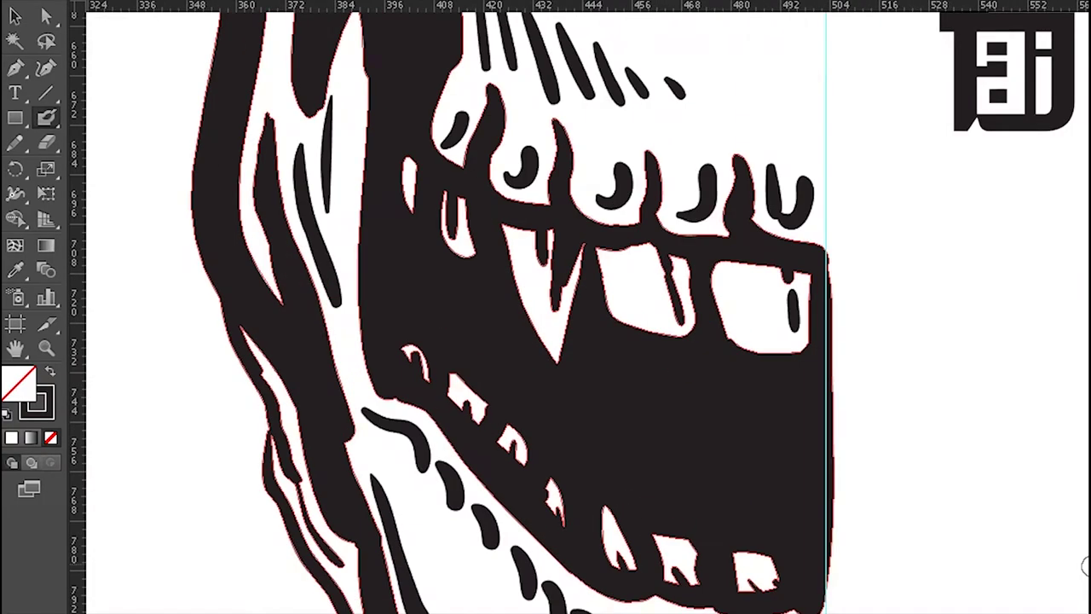
pyautogui.scroll(2, 537, 278)
# Paint hatch strokes above the upper teeth and below the nose
pyautogui.moveTo(537, 278); pyautogui.dragTo(518, 250)
pyautogui.moveTo(512, 290); pyautogui.dragTo(477, 217)
pyautogui.moveTo(588, 299); pyautogui.dragTo(605, 266)
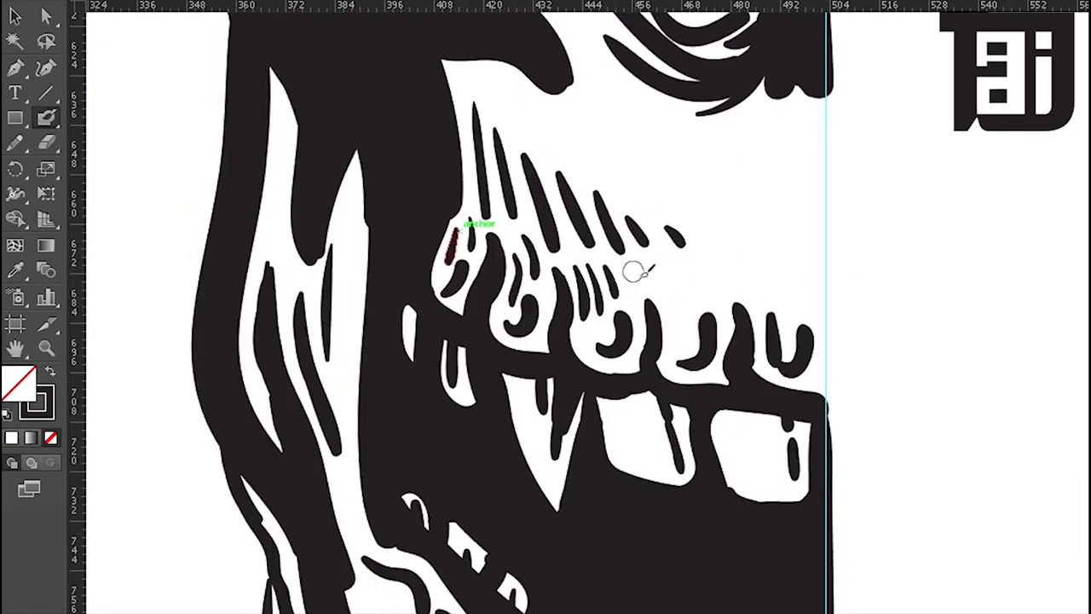
pyautogui.moveTo(648, 294); pyautogui.dragTo(701, 275)
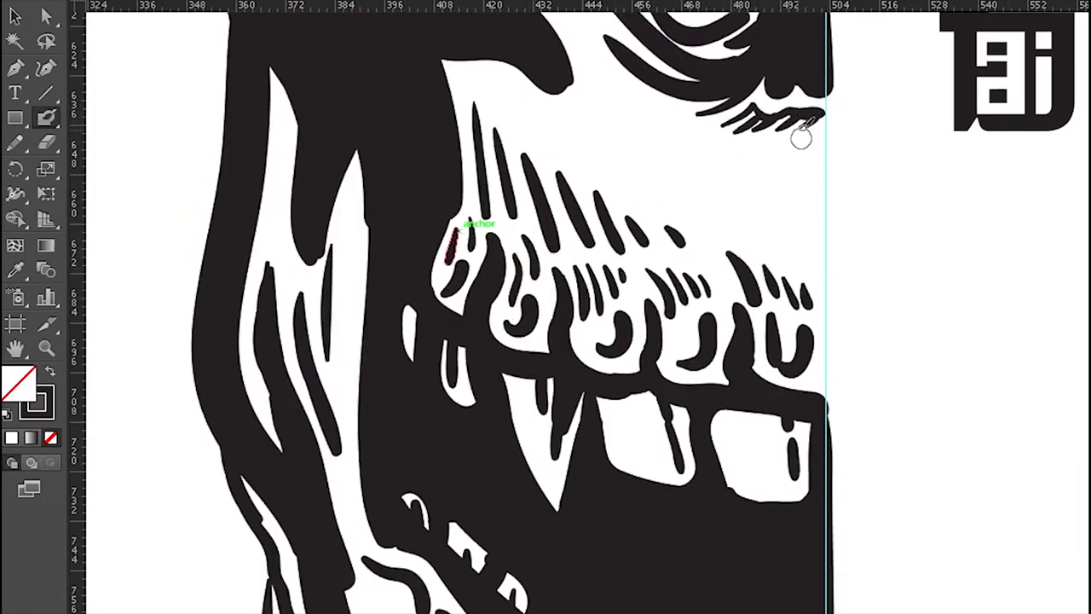
pyautogui.scroll(-5, 841, 388)
pyautogui.scroll(5, 818, 401)
pyautogui.moveTo(803, 438); pyautogui.dragTo(835, 418)
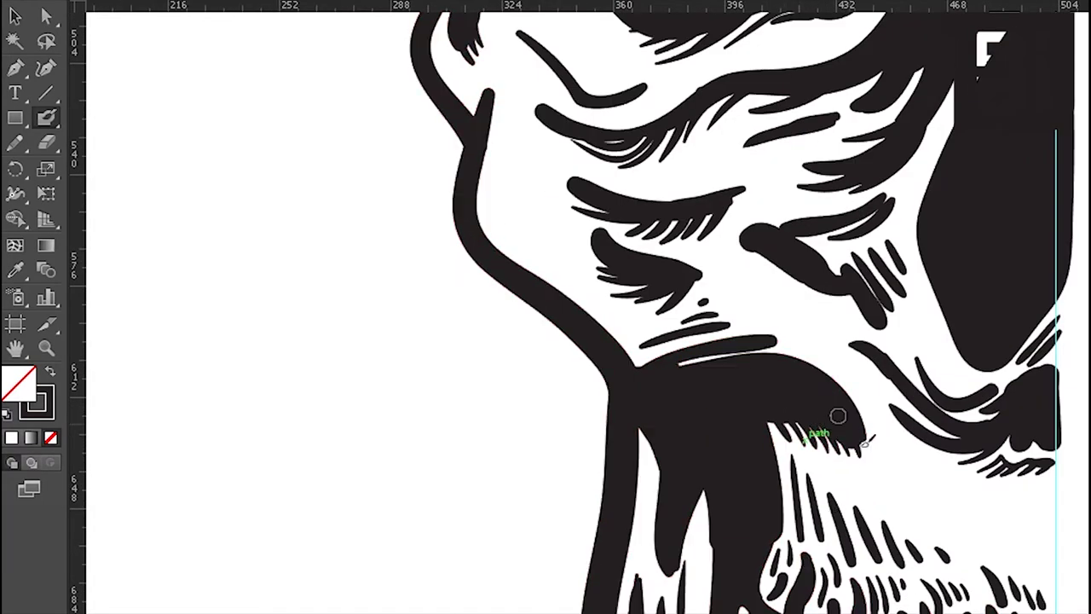
pyautogui.scroll(-5, 835, 418)
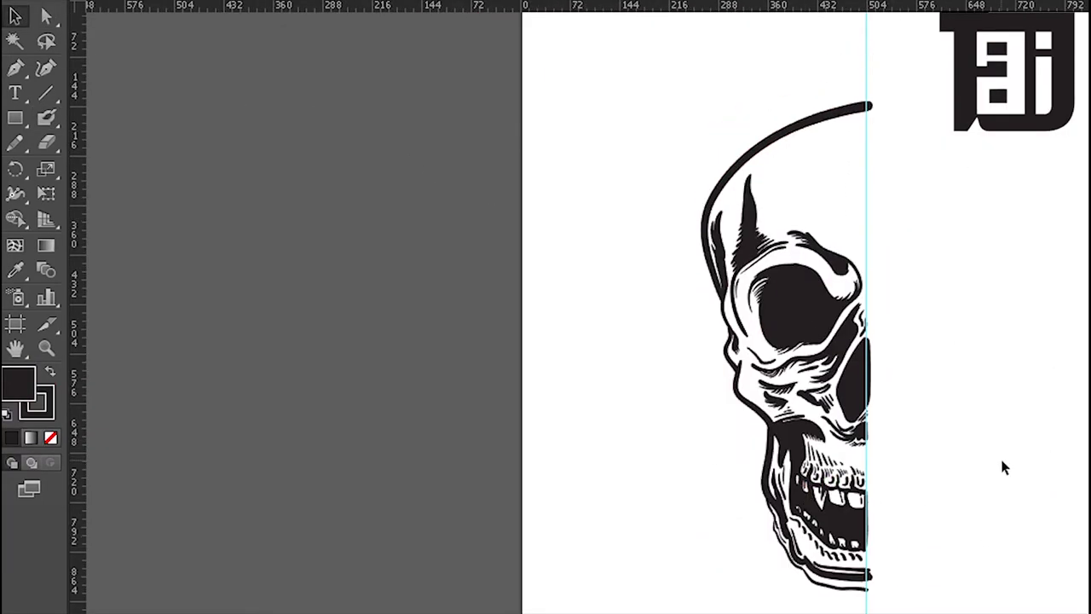
pyautogui.scroll(3, 720, 418)
pyautogui.scroll(3, 722, 417)
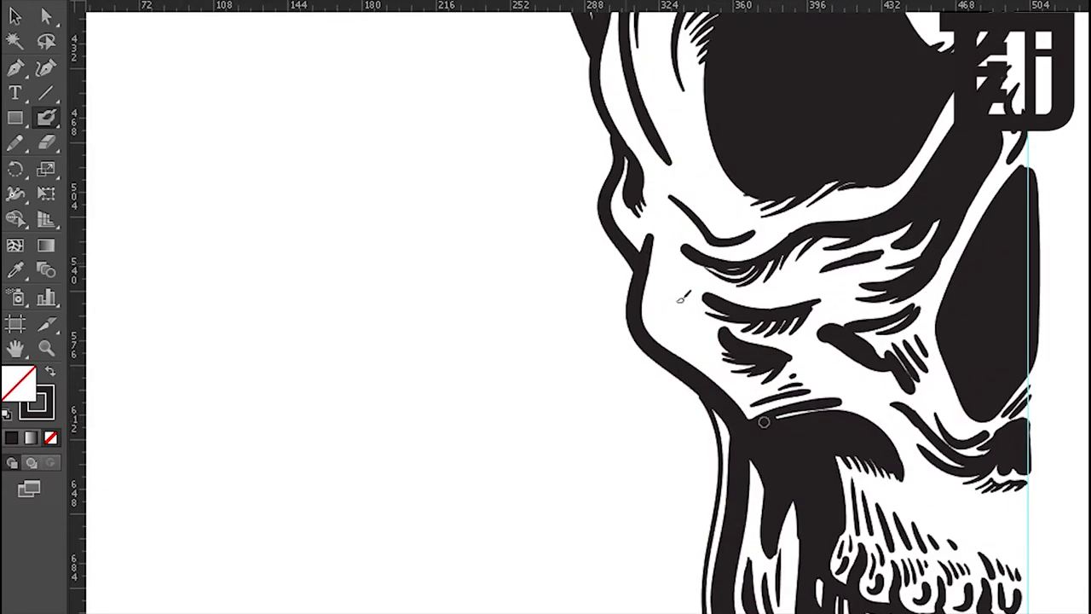
# Ink a stroke along the left skull edge and a long arc over the outer cranium
pyautogui.moveTo(716, 418); pyautogui.dragTo(600, 174)
pyautogui.scroll(3, 605, 170)
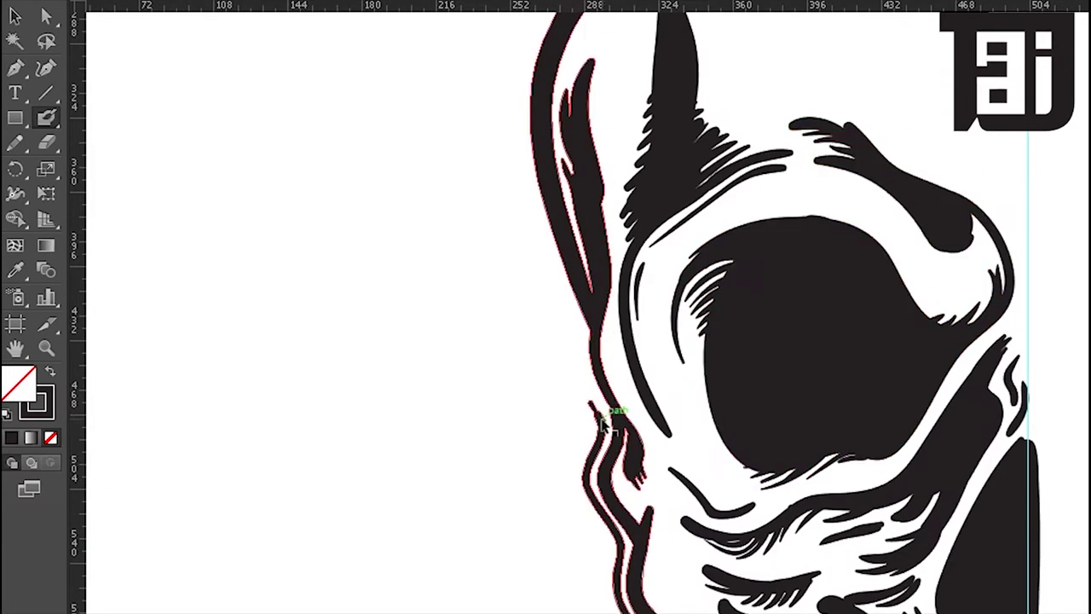
pyautogui.scroll(3, 534, 212)
pyautogui.scroll(1, 607, 237)
pyautogui.moveTo(510, 506); pyautogui.dragTo(848, 47)
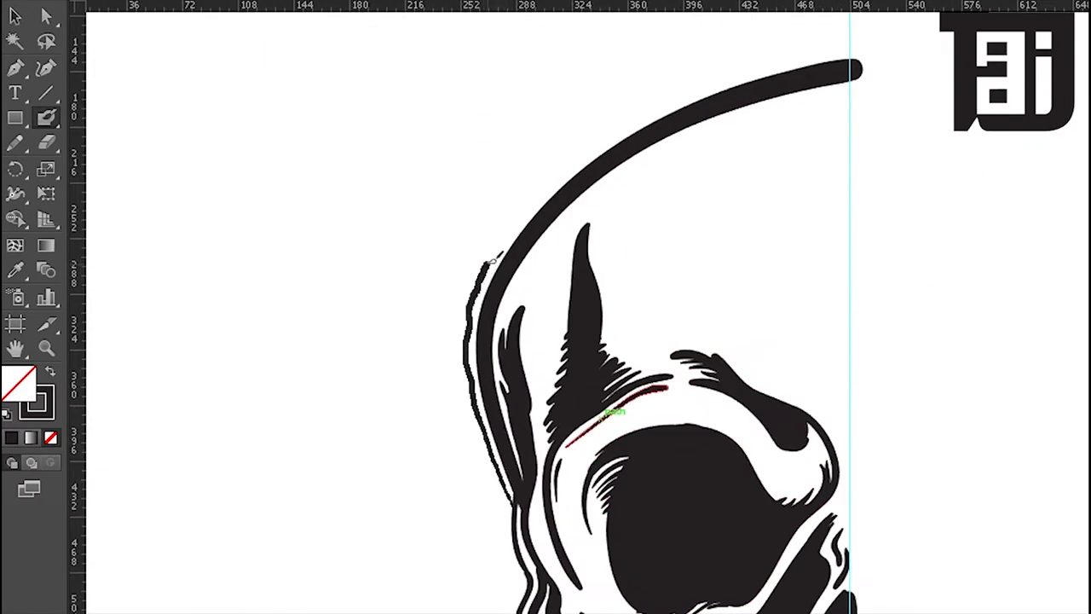
# Select all the half-skull artwork and ungroup it
pyautogui.press('v')
pyautogui.hotkey('ctrl', '-')
pyautogui.rightClick(861, 345)
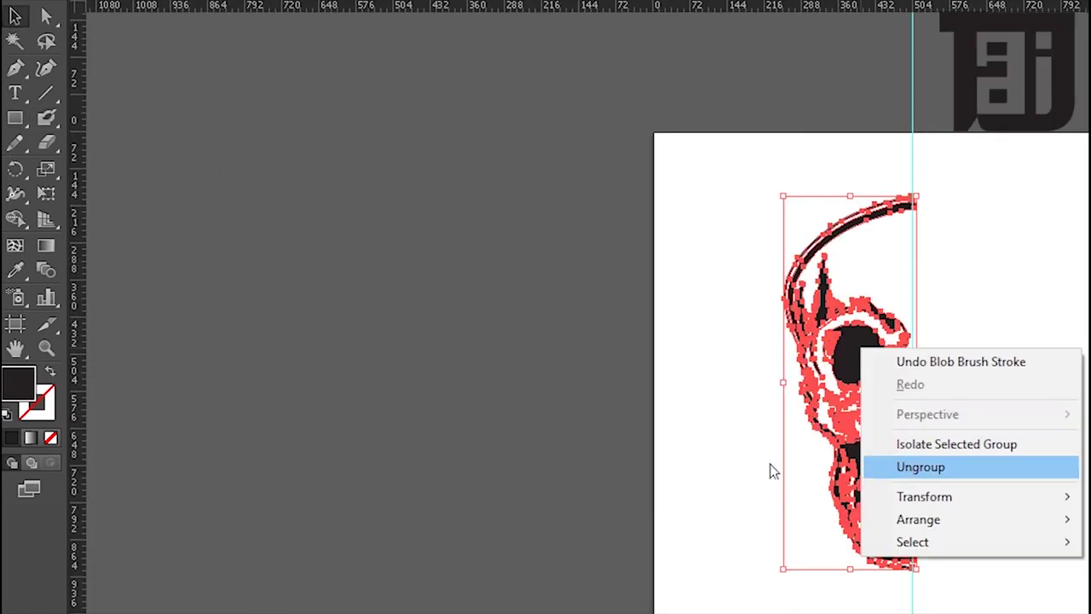
pyautogui.click(499, 401)
# Draw a rectangle straddling the skull's centre line, then ungroup the skull artwork
pyautogui.press('m')
pyautogui.moveTo(725, 202); pyautogui.dragTo(894, 361)
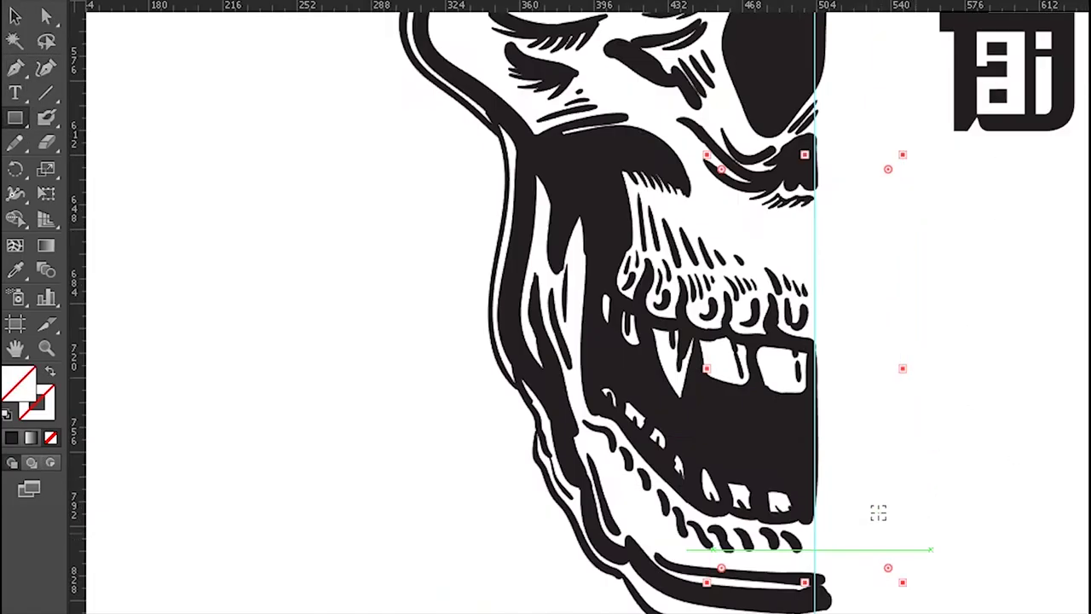
pyautogui.press('Delete')
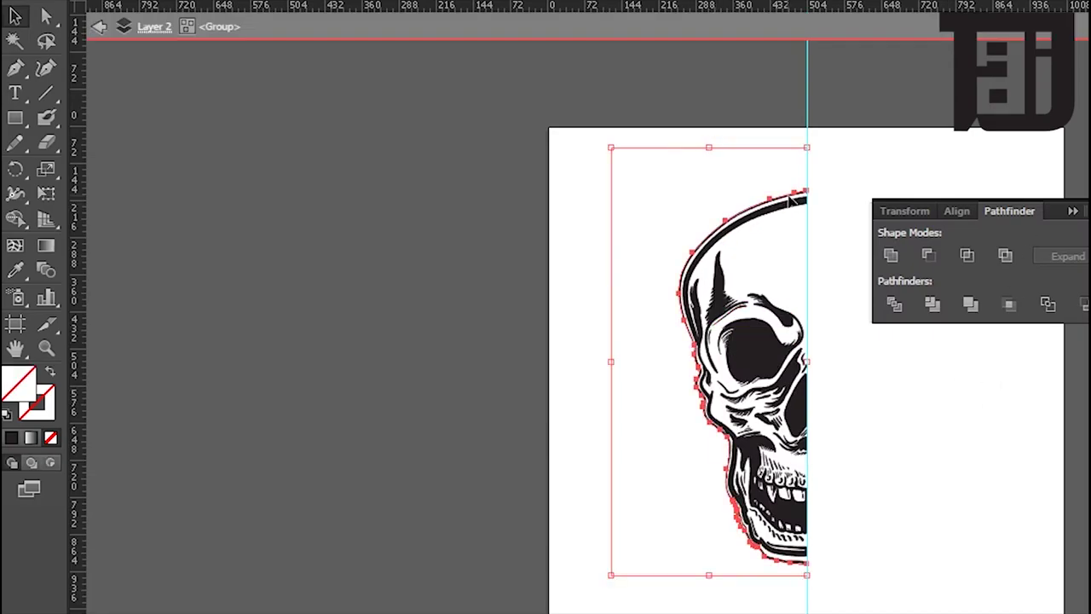
pyautogui.rightClick(741, 338)
pyautogui.click(792, 452)
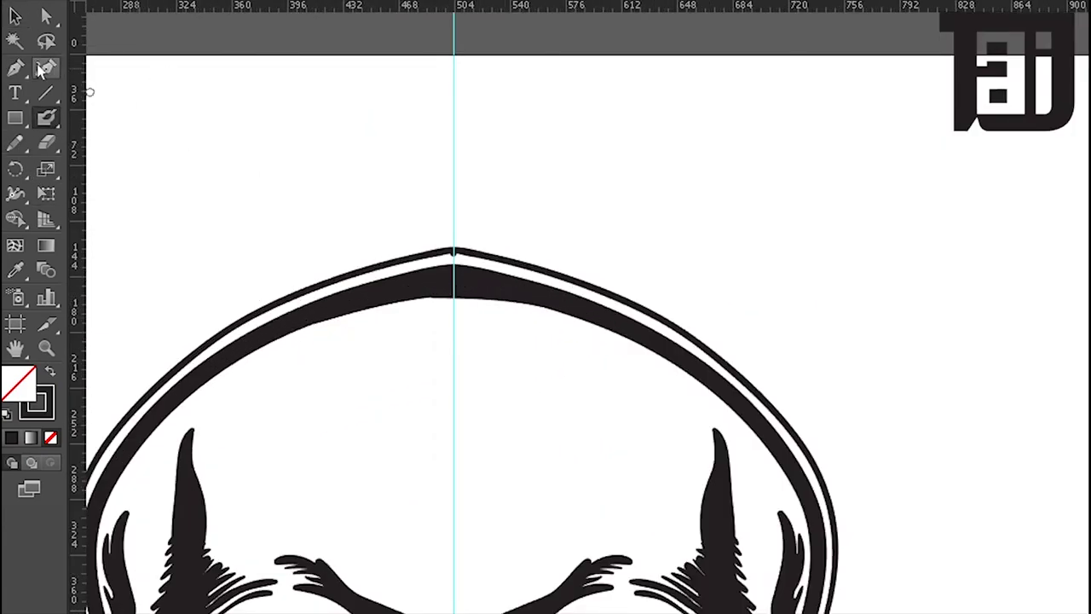
# Erase the cranium-top seam and repaint it as one continuous black arc
pyautogui.click(40, 70)
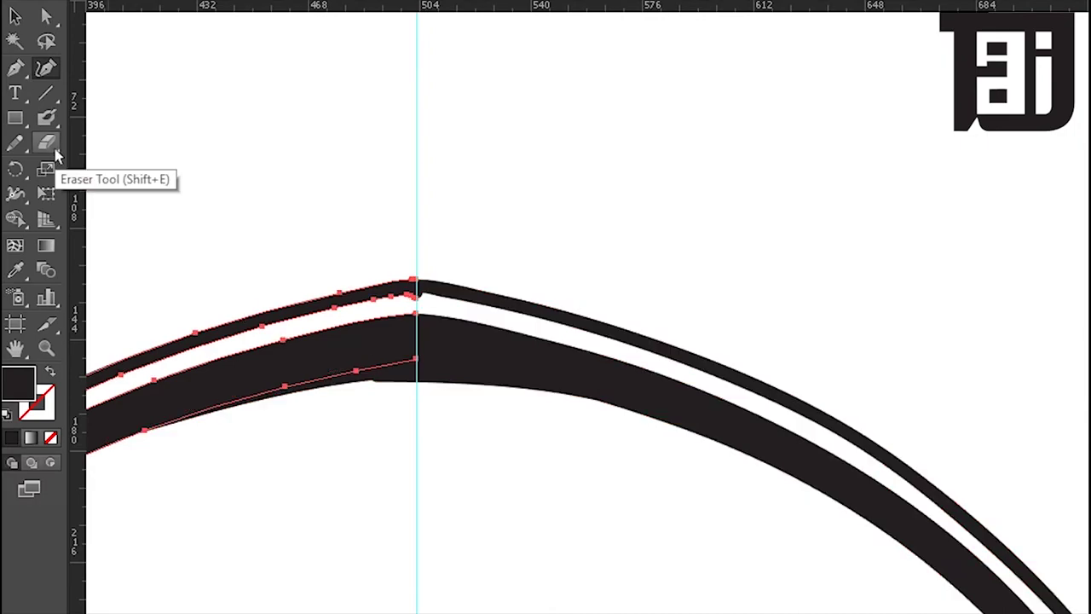
pyautogui.click(56, 155)
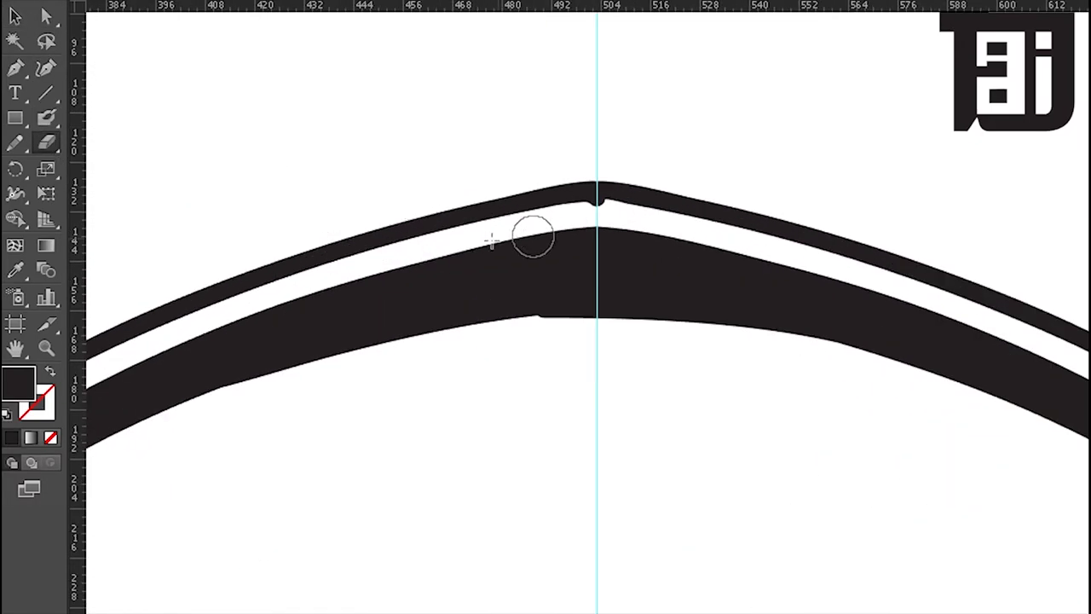
pyautogui.moveTo(469, 213); pyautogui.dragTo(688, 199)
pyautogui.moveTo(511, 241); pyautogui.dragTo(658, 228)
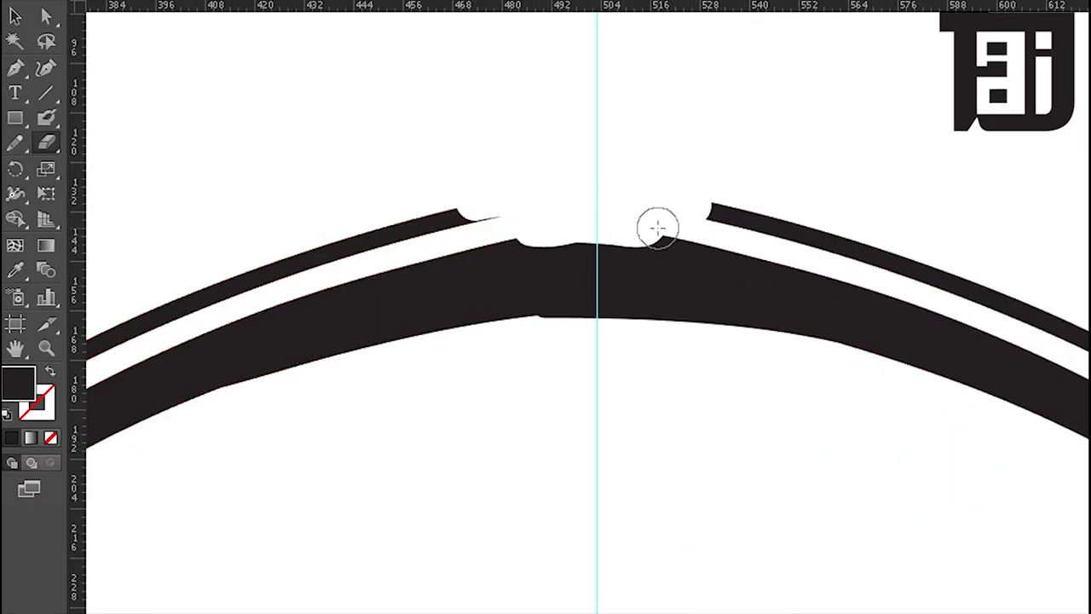
pyautogui.hotkey('shift', 'x')
pyautogui.click(46, 117)
pyautogui.moveTo(499, 243); pyautogui.dragTo(716, 246)
pyautogui.moveTo(465, 212); pyautogui.dragTo(738, 210)
pyautogui.moveTo(607, 237); pyautogui.dragTo(545, 237)
# Merge the centre stroke between the eye sockets into the socket ink and view the whole artboard
pyautogui.hotkey('ctrl', '-')
pyautogui.hotkey('ctrl', '-')
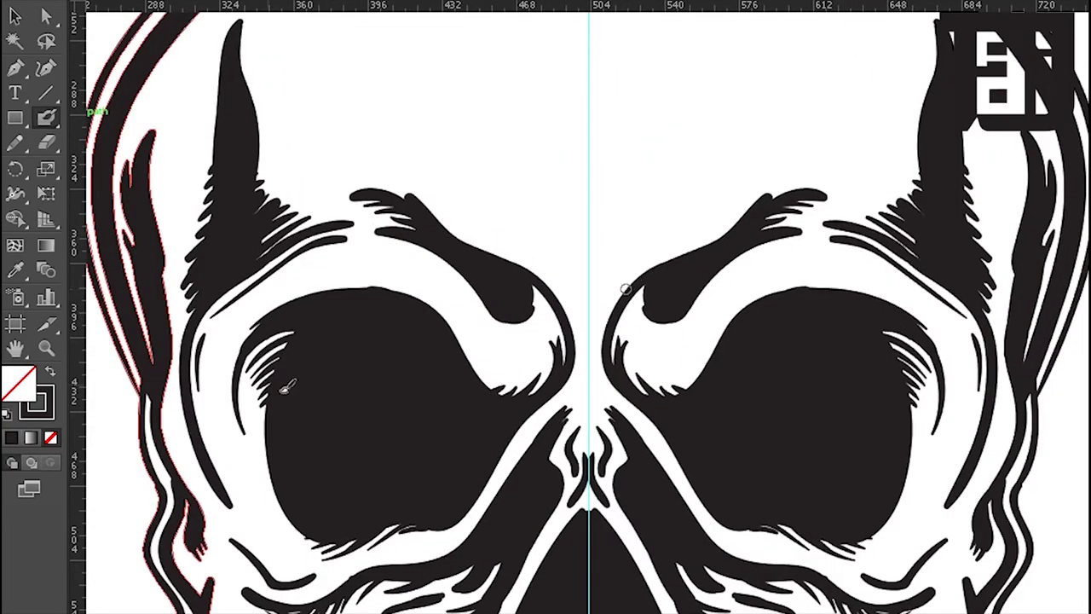
pyautogui.moveTo(616, 358); pyautogui.dragTo(603, 365)
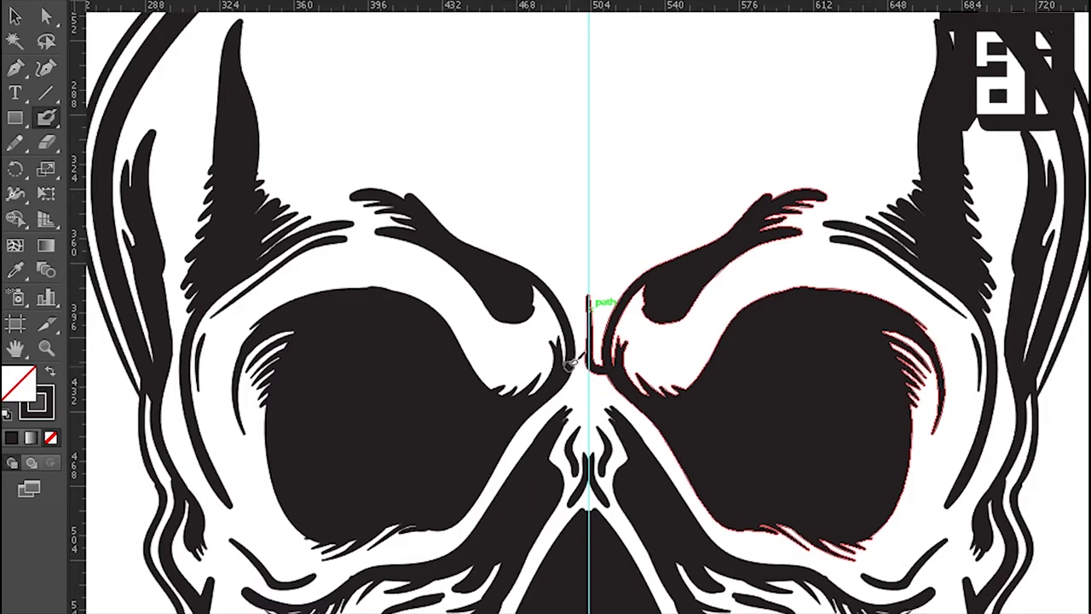
pyautogui.hotkey('ctrl', '-')
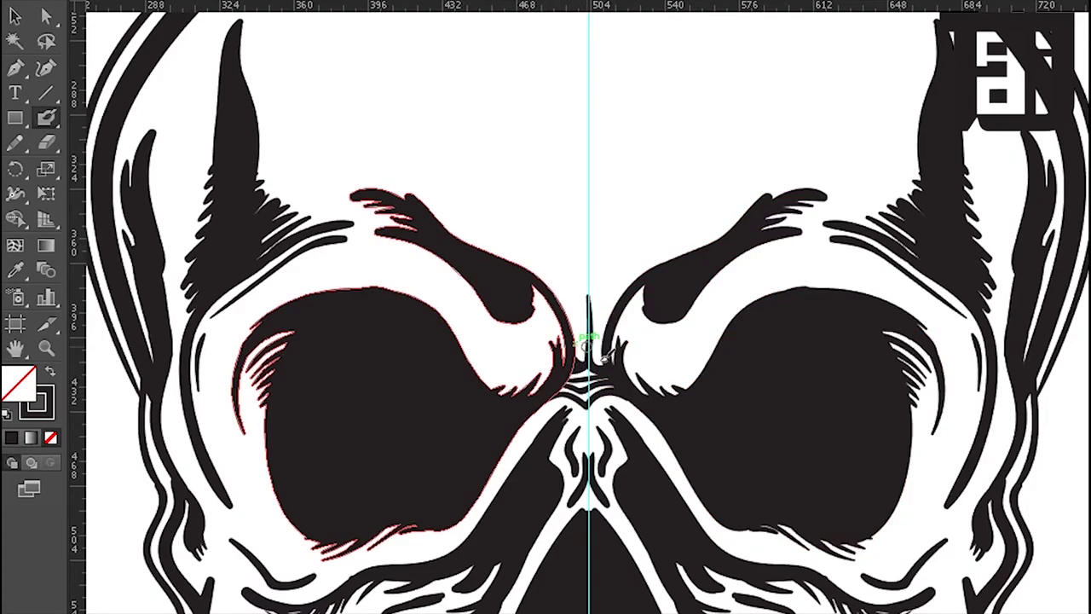
pyautogui.hotkey('ctrl', '-')
pyautogui.hotkey('ctrl', '-')
pyautogui.hotkey('ctrl', '-')
pyautogui.hotkey('ctrl', '-')
pyautogui.rightClick(526, 211)
# Hide the centre guide and select the skull artwork for Pathfinder
pyautogui.click(590, 368)
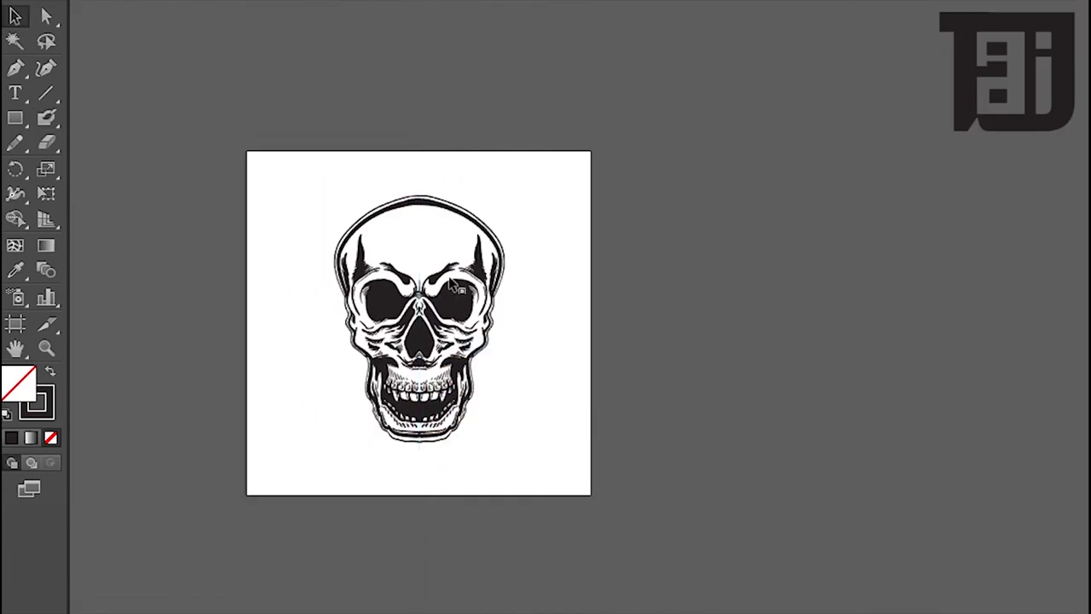
pyautogui.hotkey('ctrl', '+')
pyautogui.hotkey('ctrl', '+')
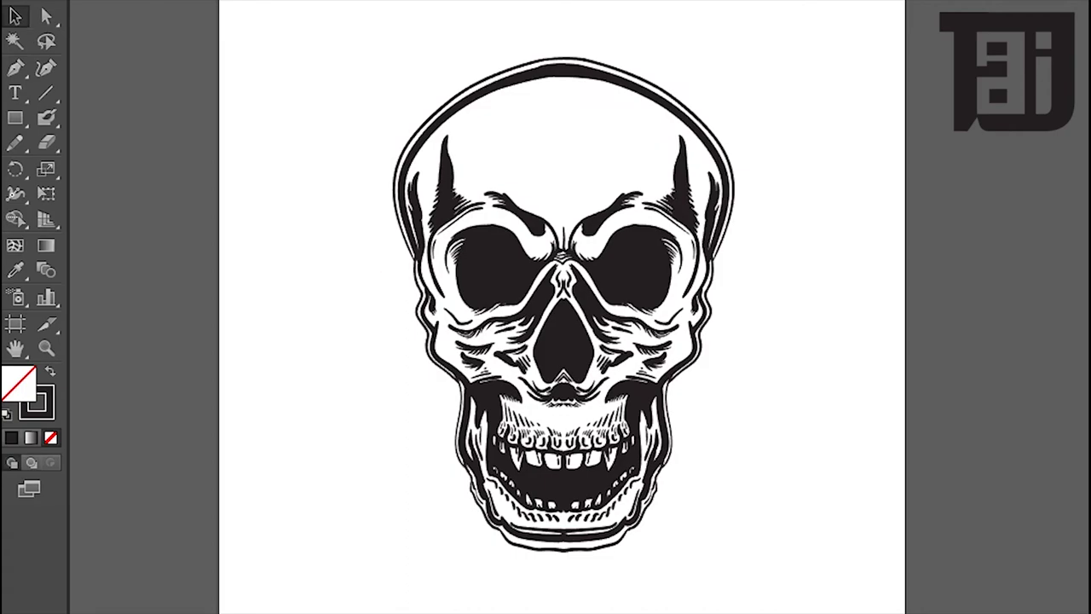
pyautogui.hotkey('ctrl', 'a')
pyautogui.hotkey('shift', 'ctrl', 'F9')
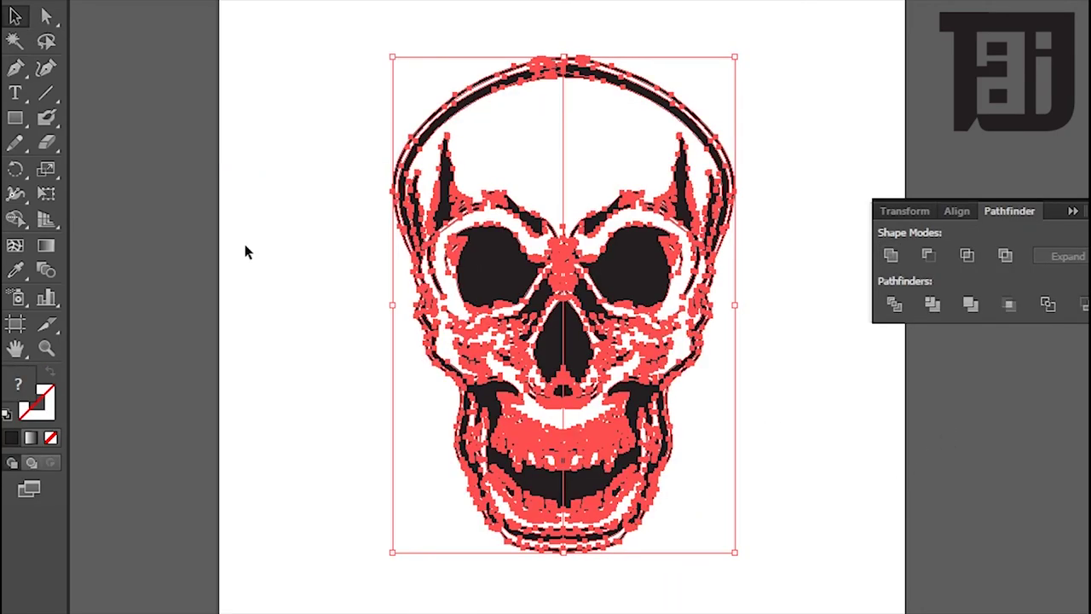
pyautogui.hotkey('shift', 'ctrl', 'F9')
# Set the fill to light olive green, send it to the back, and Divide the artwork
pyautogui.click(784, 307)
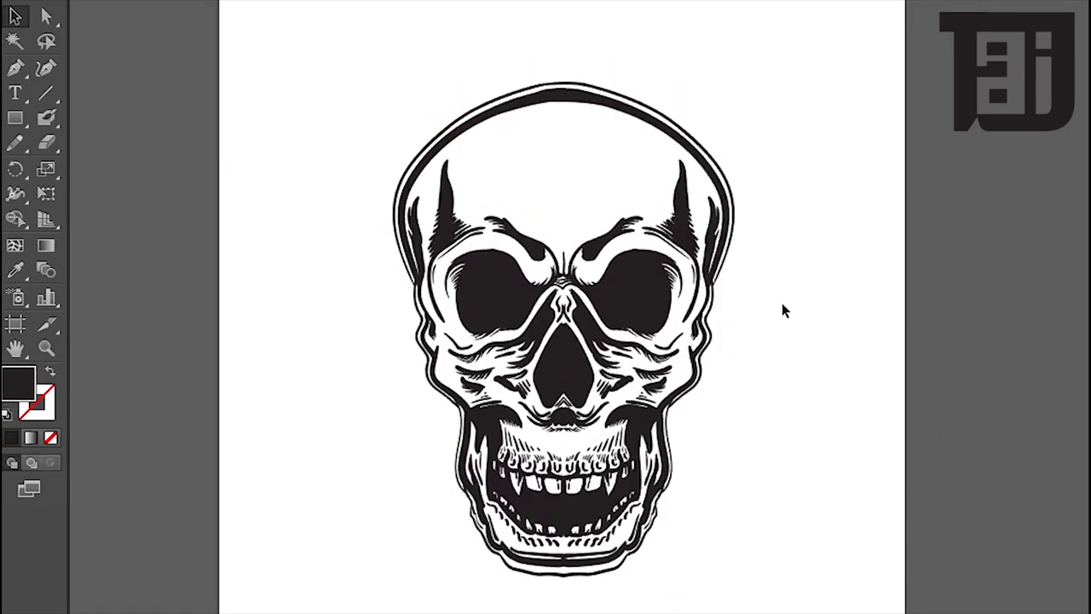
pyautogui.doubleClick(18, 382)
pyautogui.moveTo(1018, 414)
pyautogui.mouseDown()
pyautogui.moveTo(1023, 349)
pyautogui.moveTo(1026, 388)
pyautogui.mouseUp()
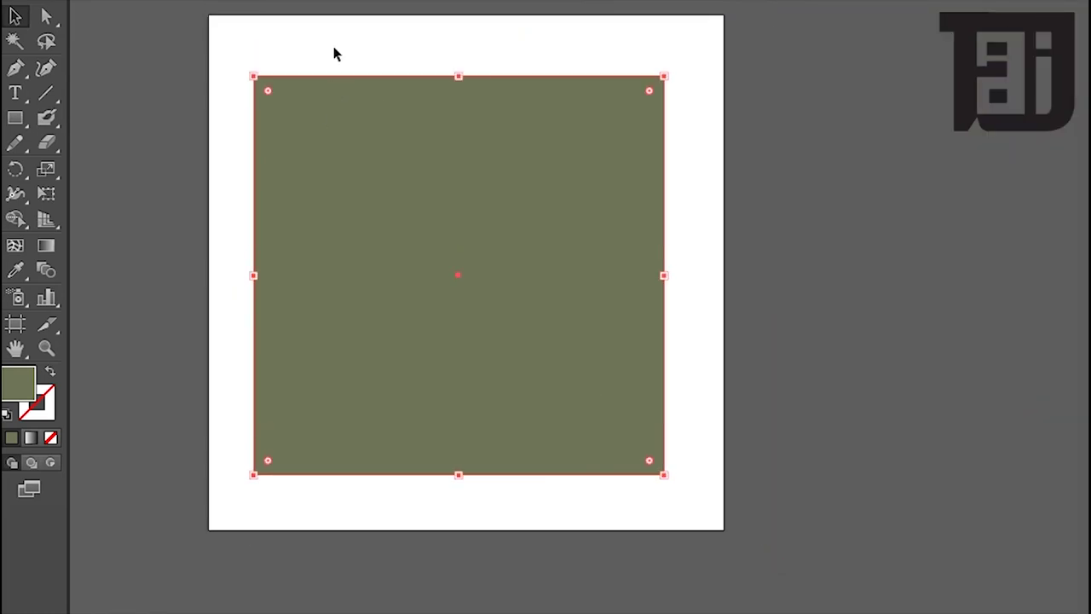
pyautogui.rightClick(359, 124)
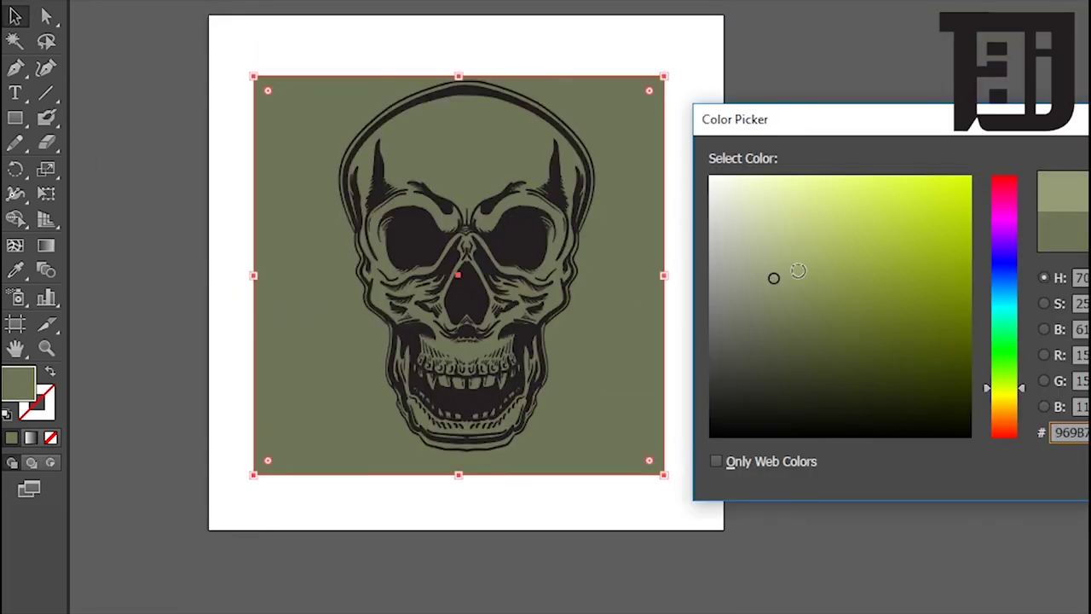
pyautogui.moveTo(797, 271); pyautogui.dragTo(801, 216)
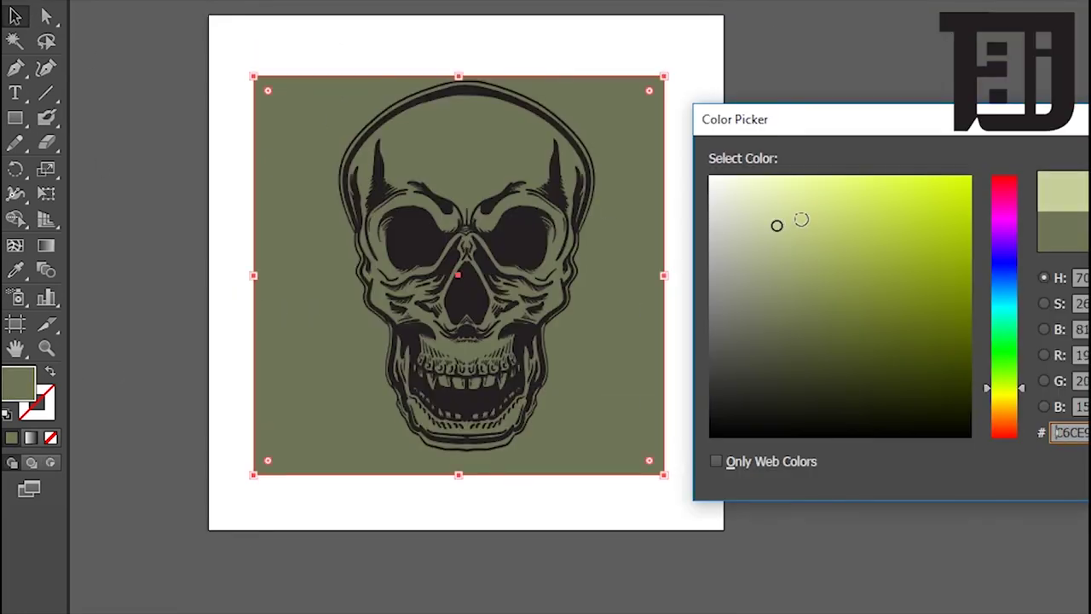
pyautogui.press('Return')
pyautogui.click(729, 315)
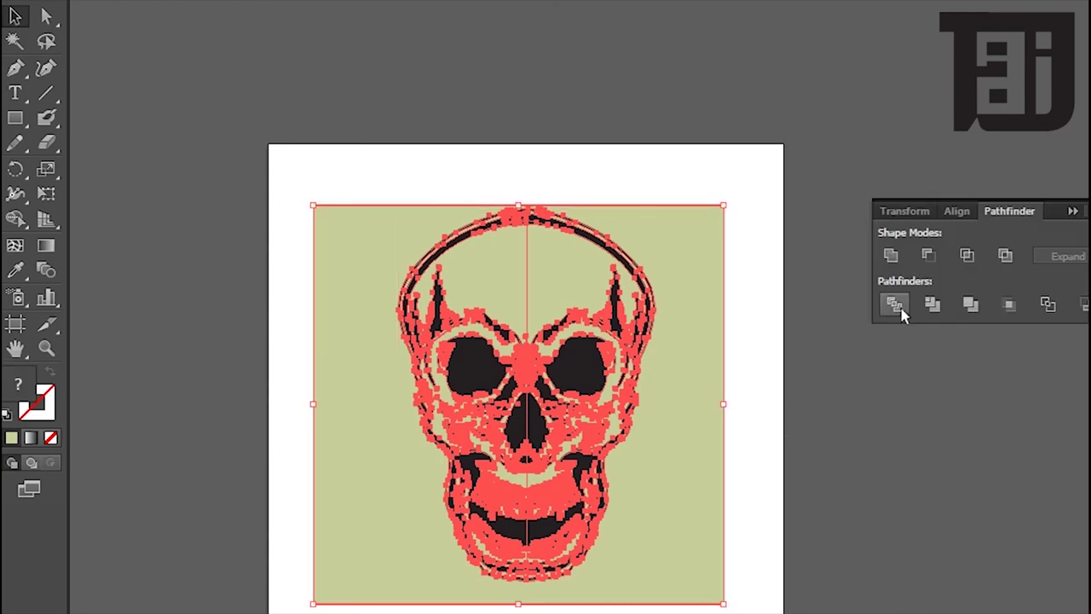
pyautogui.click(894, 304)
pyautogui.scroll(-1, 729, 439)
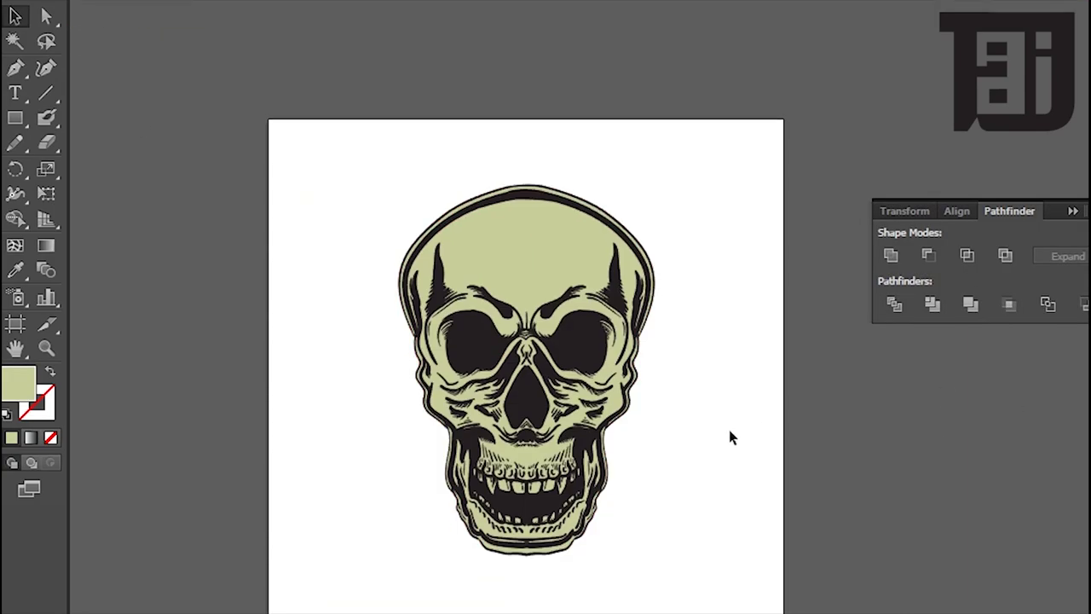